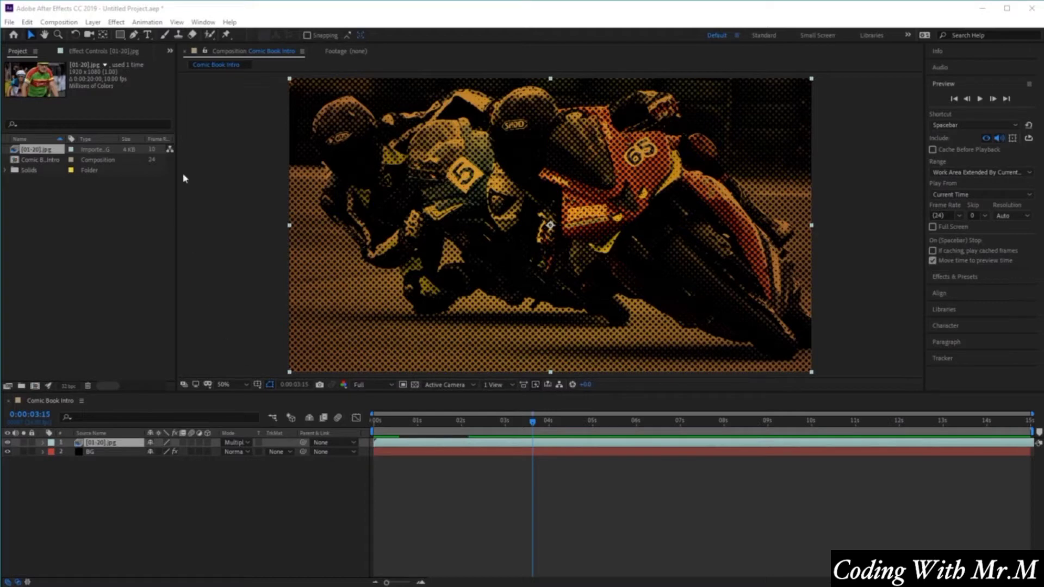
Step: Create a new HDTV 1080 24 composition named Logo Comp, 1920×1080, 15 seconds long
{"action": "left_click", "coordinate": [73, 23]}
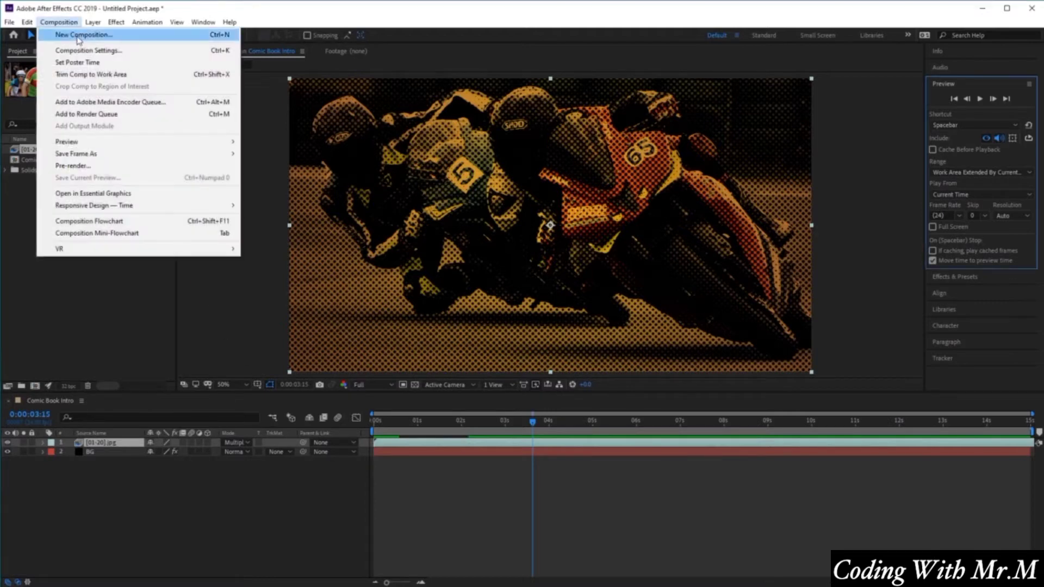
{"action": "left_click", "coordinate": [79, 36]}
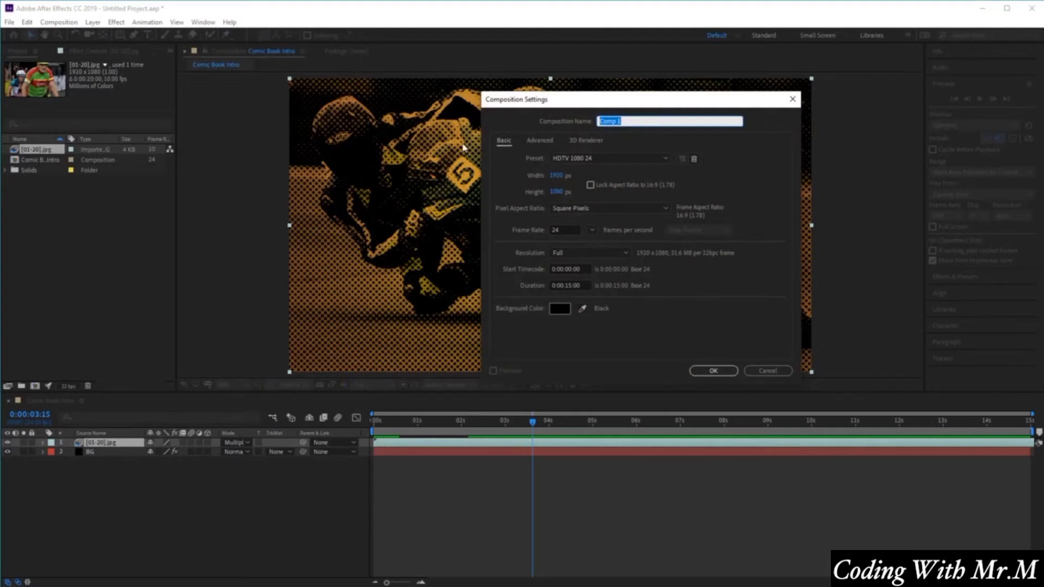
{"action": "type", "text": "Logo"}
{"action": "left_click", "coordinate": [723, 372]}
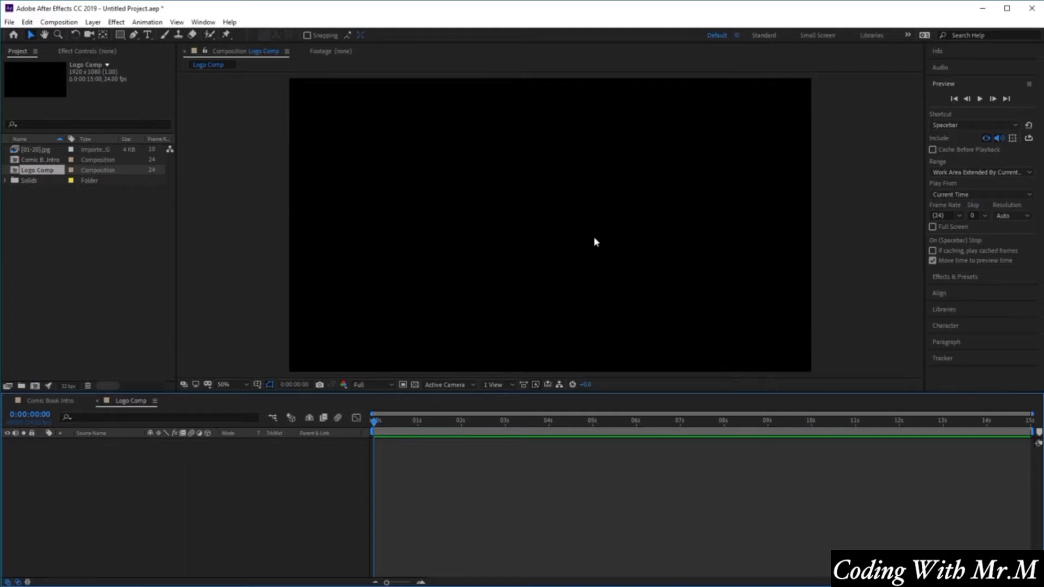
Step: Add a 'COMIC BOOK' text layer and an 'INTRO ANIMATION' text layer below it
{"action": "left_click", "coordinate": [148, 35]}
{"action": "left_click", "coordinate": [497, 215]}
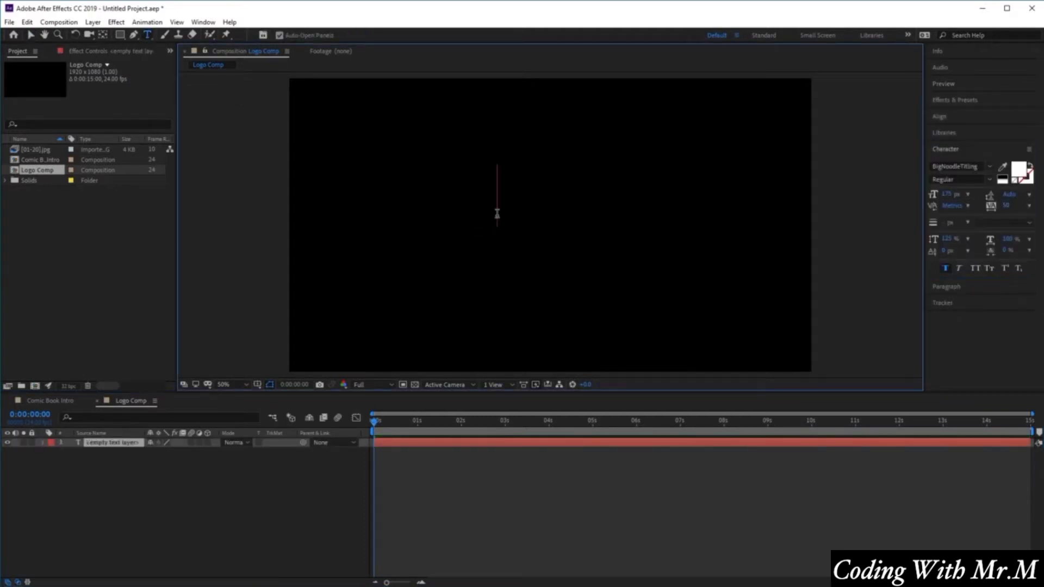
{"action": "type", "text": "COMIC"}
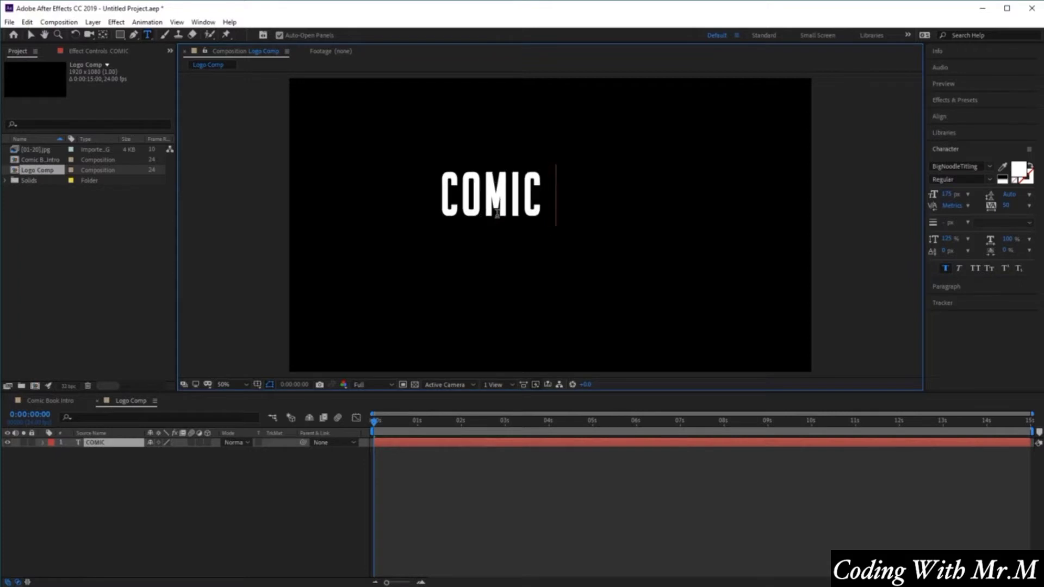
{"action": "type", "text": " BOOK"}
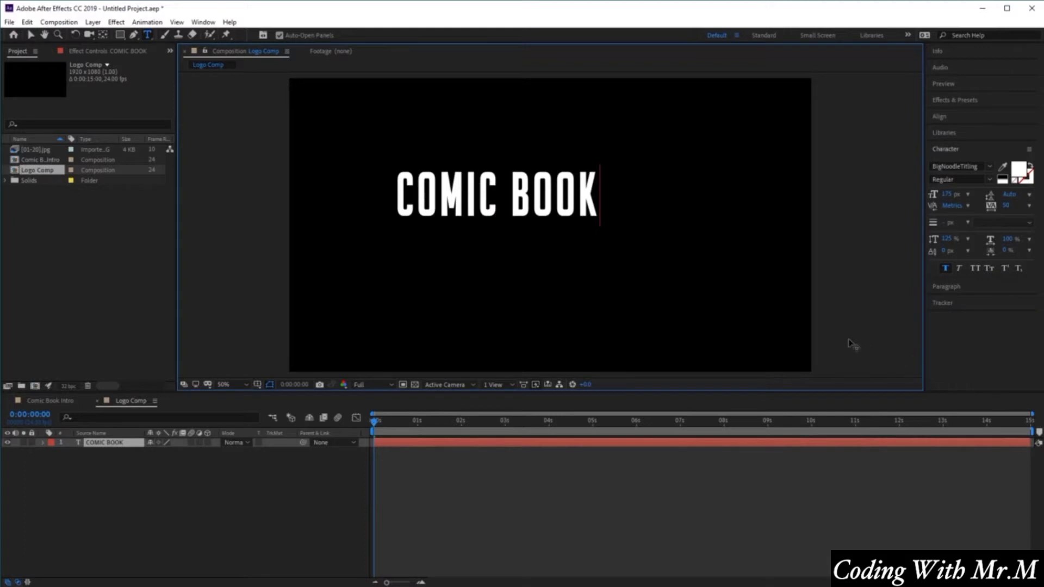
{"action": "left_click", "coordinate": [197, 510]}
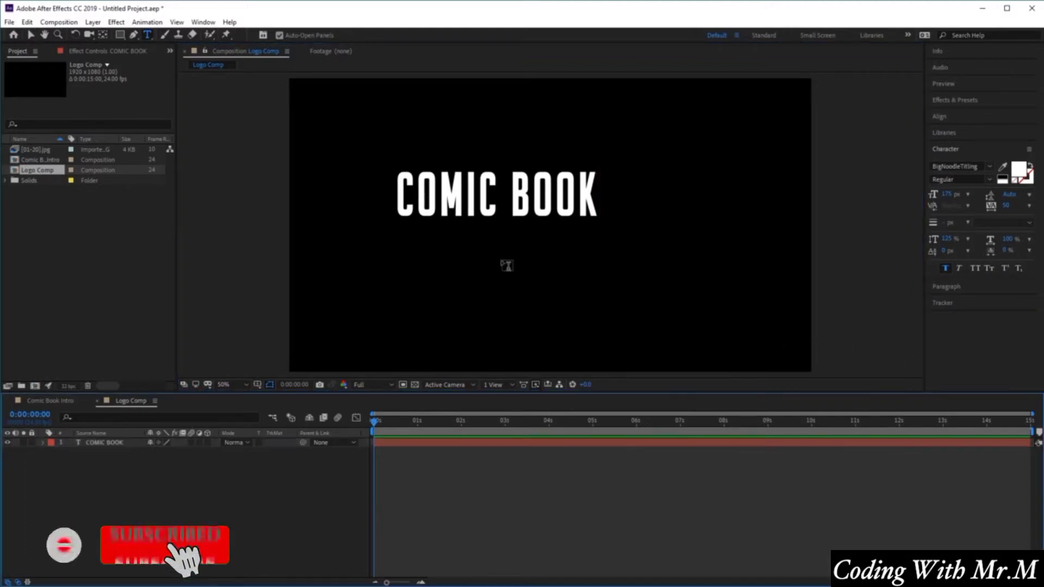
{"action": "left_click", "coordinate": [429, 262]}
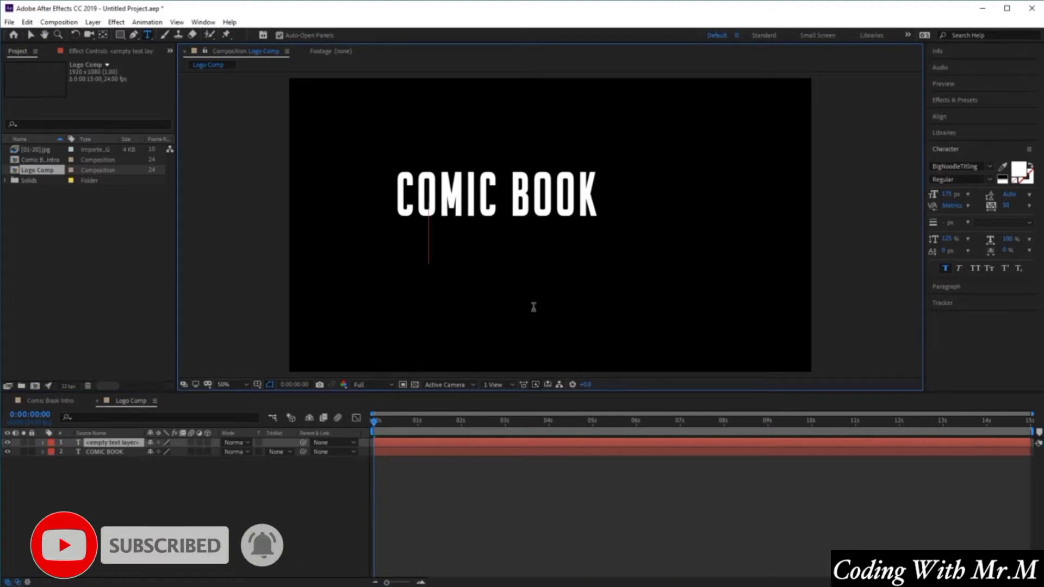
{"action": "type", "text": "INTRO"}
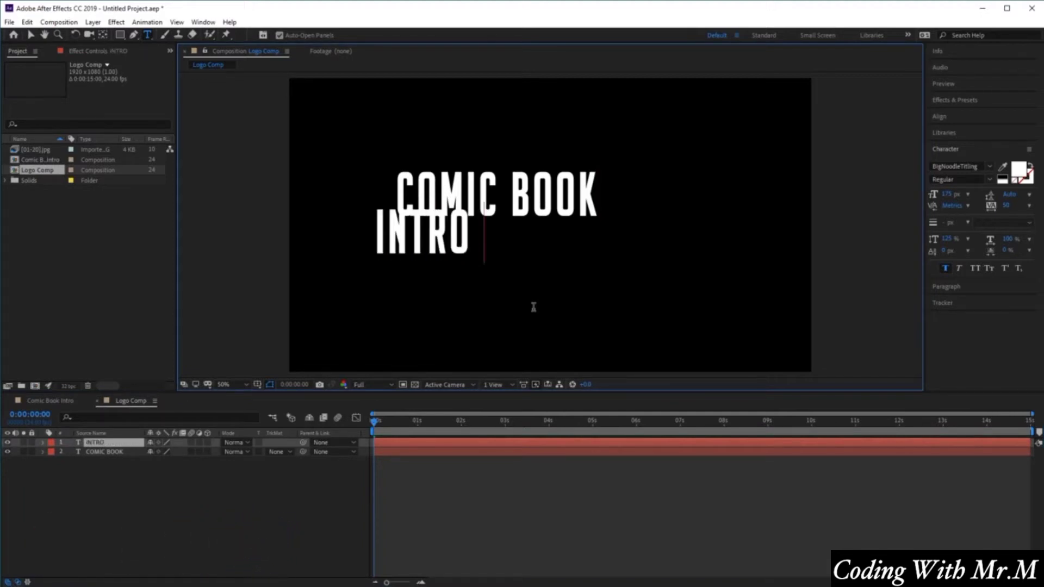
{"action": "type", "text": " ANIMATION"}
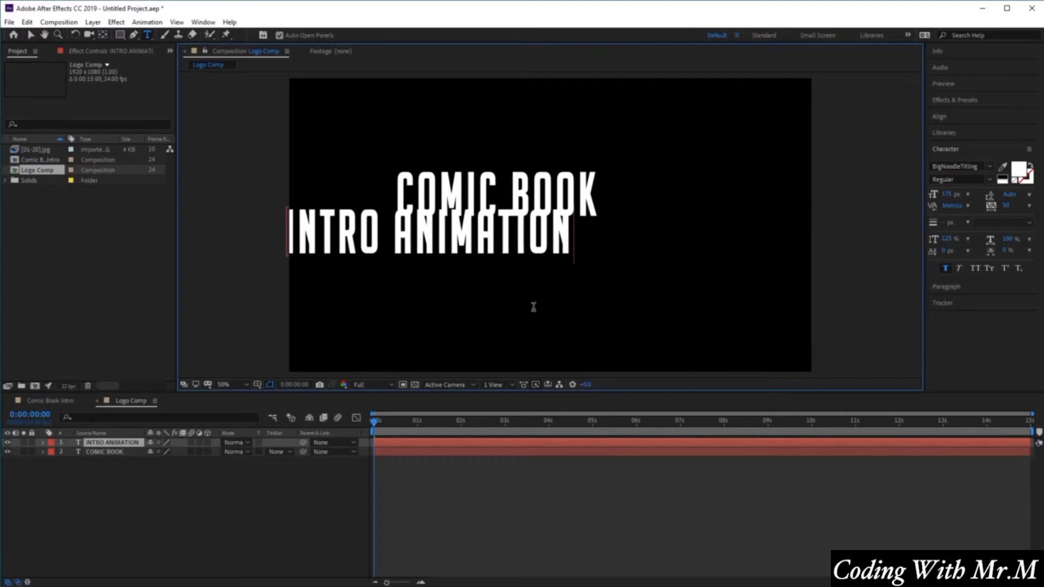
Step: Roughly position COMIC BOOK and tuck INTRO ANIMATION up underneath it
{"action": "left_click", "coordinate": [31, 35]}
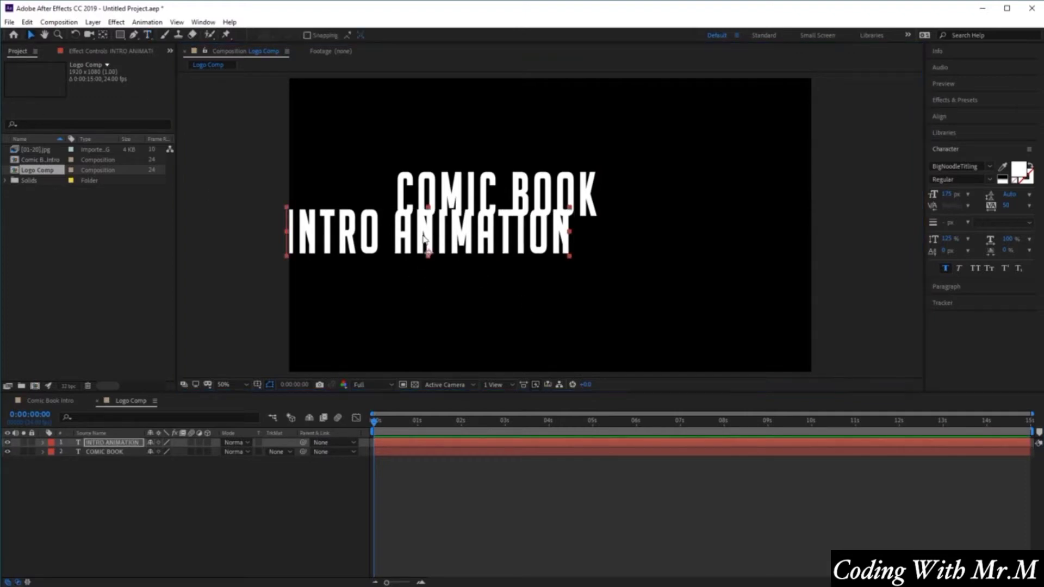
{"action": "left_click_drag", "start_coordinate": [425, 239], "coordinate": [557, 283]}
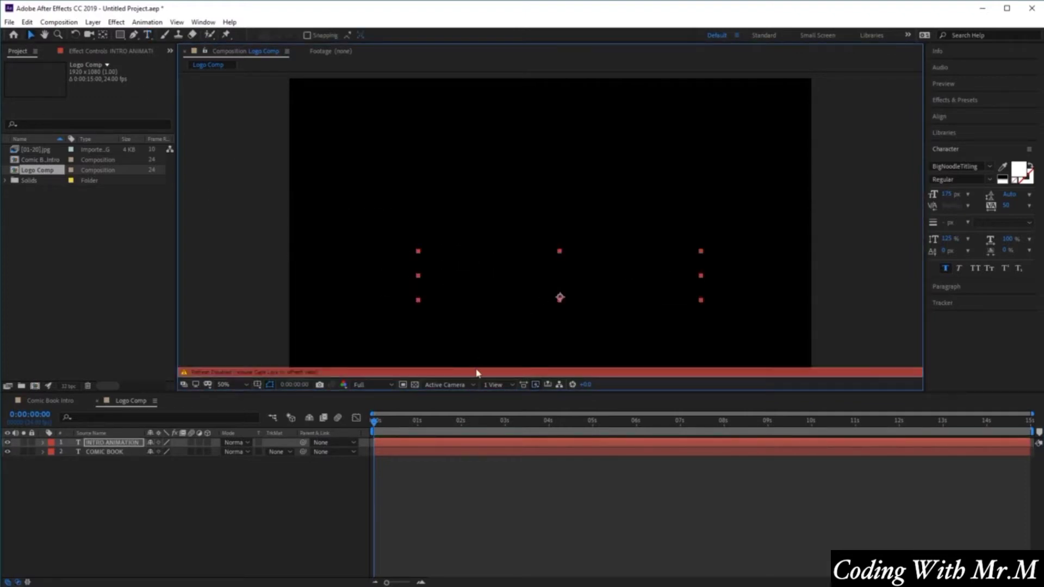
{"action": "key", "text": "Caps_Lock"}
{"action": "left_click_drag", "start_coordinate": [508, 191], "coordinate": [593, 185]}
{"action": "left_click", "coordinate": [517, 266]}
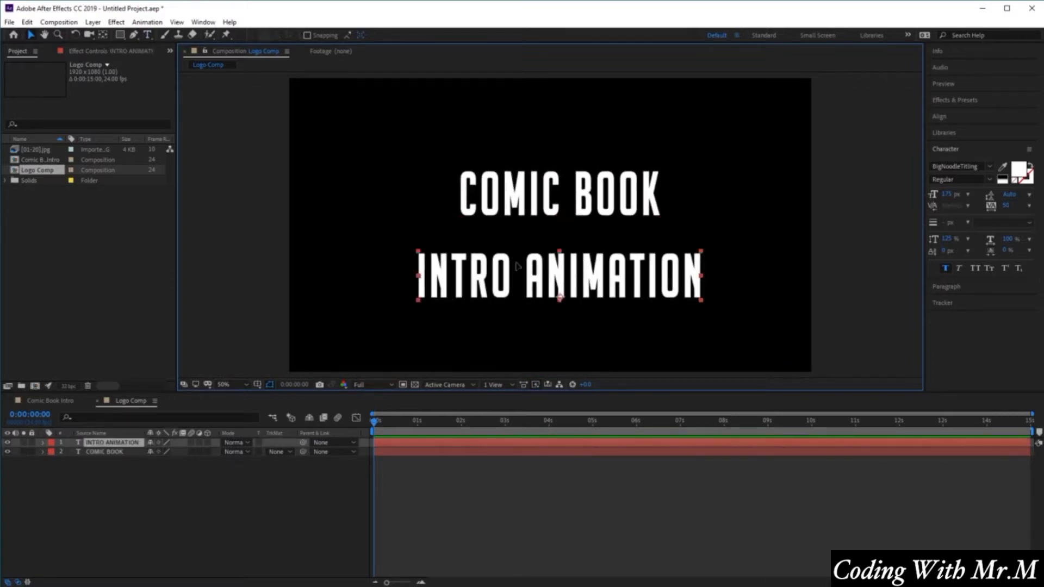
{"action": "left_click_drag", "start_coordinate": [517, 266], "coordinate": [559, 238]}
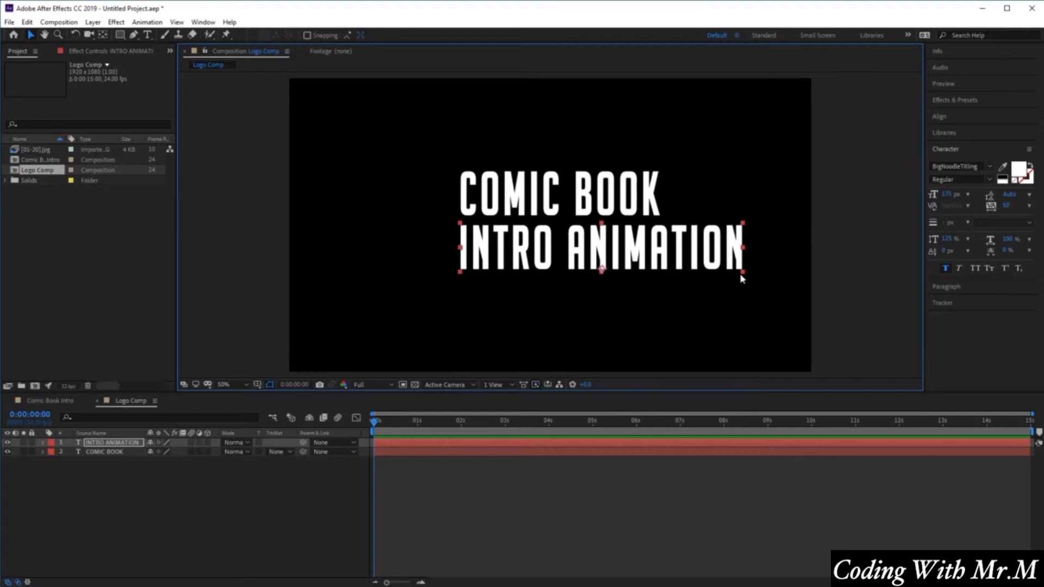
{"action": "left_click_drag", "start_coordinate": [744, 276], "coordinate": [739, 266]}
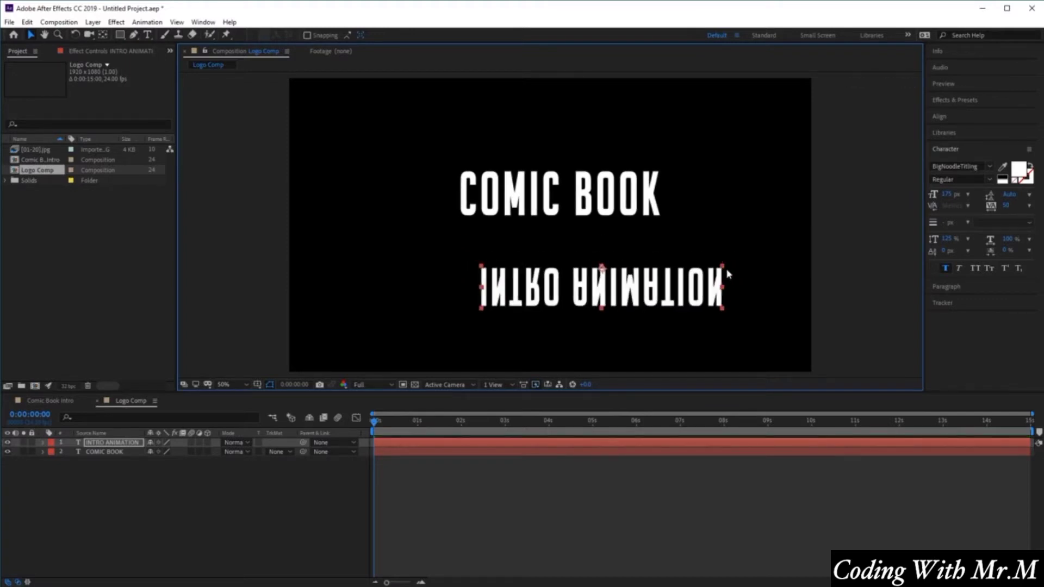
{"action": "key", "text": "ctrl+z"}
{"action": "left_click", "coordinate": [745, 276]}
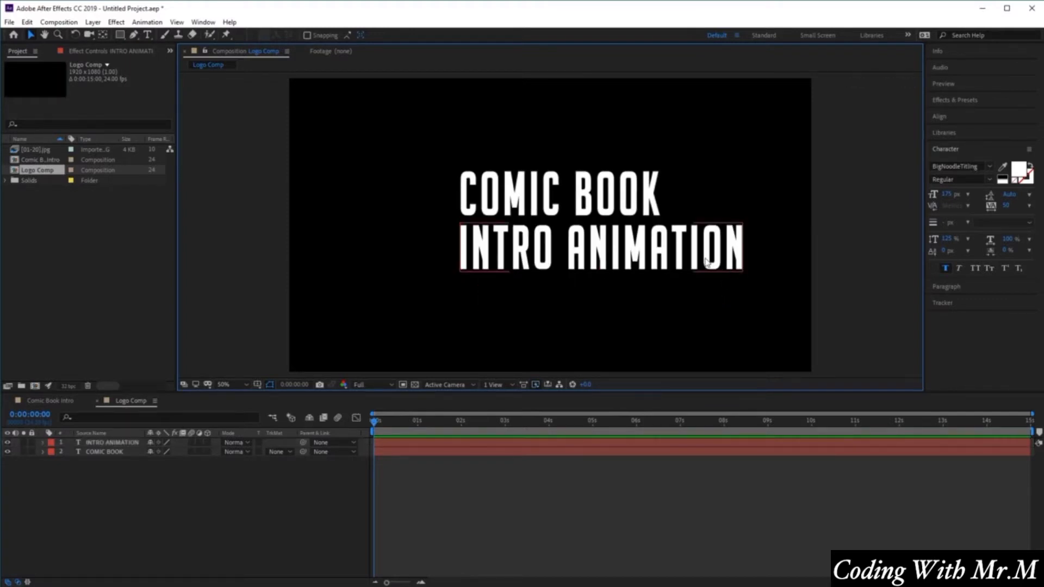
{"action": "left_click", "coordinate": [717, 253]}
{"action": "left_click_drag", "start_coordinate": [633, 251], "coordinate": [624, 251]}
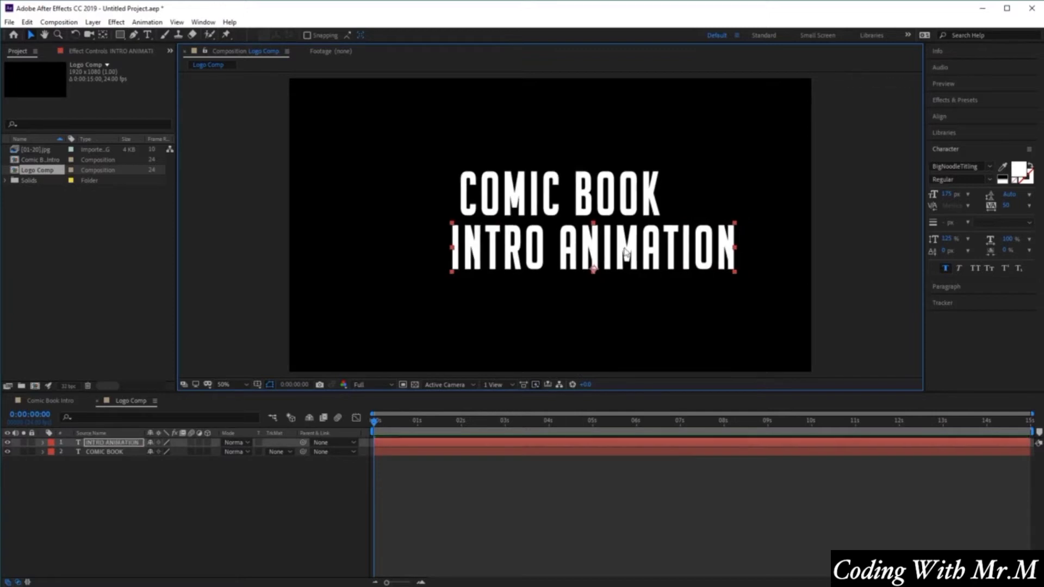
Step: Scale INTRO ANIMATION to 71% and centre it beneath COMIC BOOK at 960,654
{"action": "left_click", "coordinate": [43, 442]}
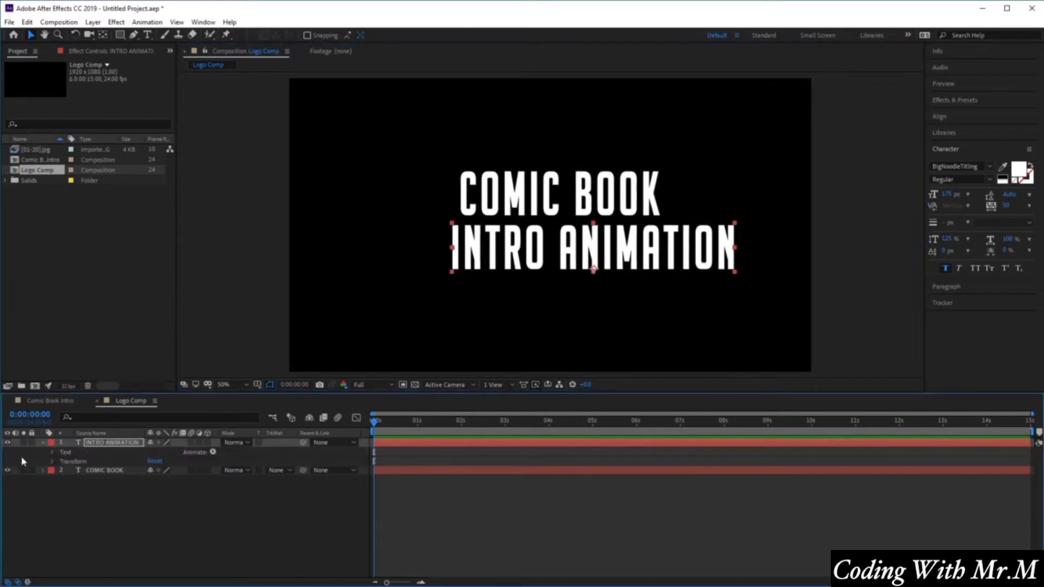
{"action": "left_click", "coordinate": [52, 462]}
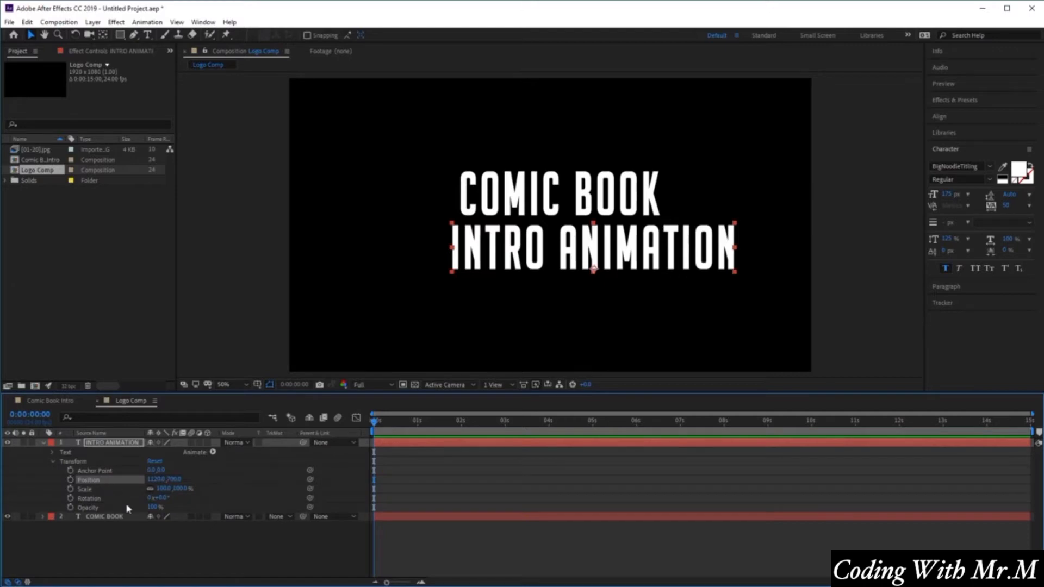
{"action": "left_click_drag", "start_coordinate": [173, 488], "coordinate": [158, 489]}
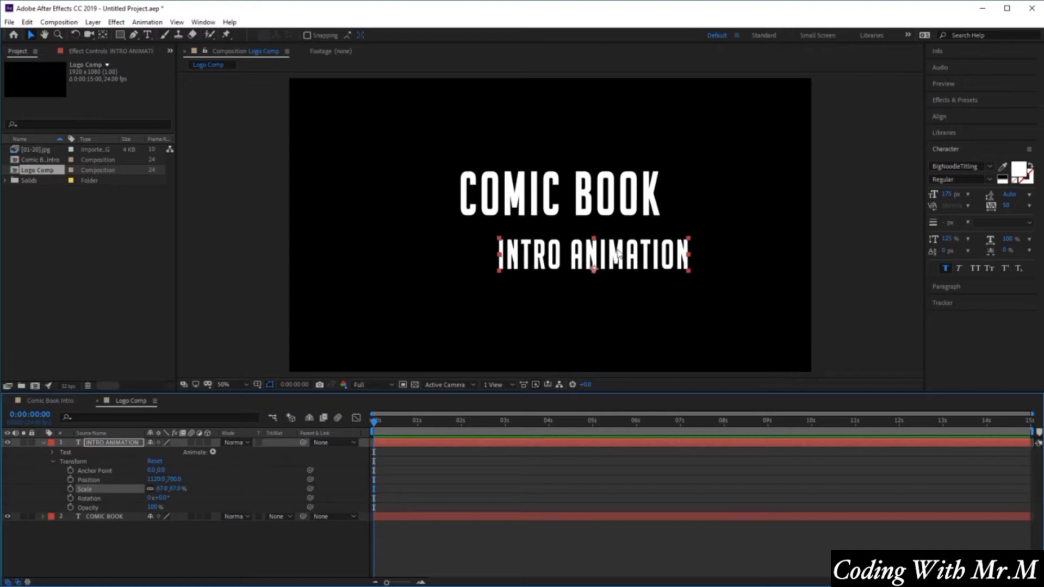
{"action": "left_click_drag", "start_coordinate": [618, 254], "coordinate": [582, 238]}
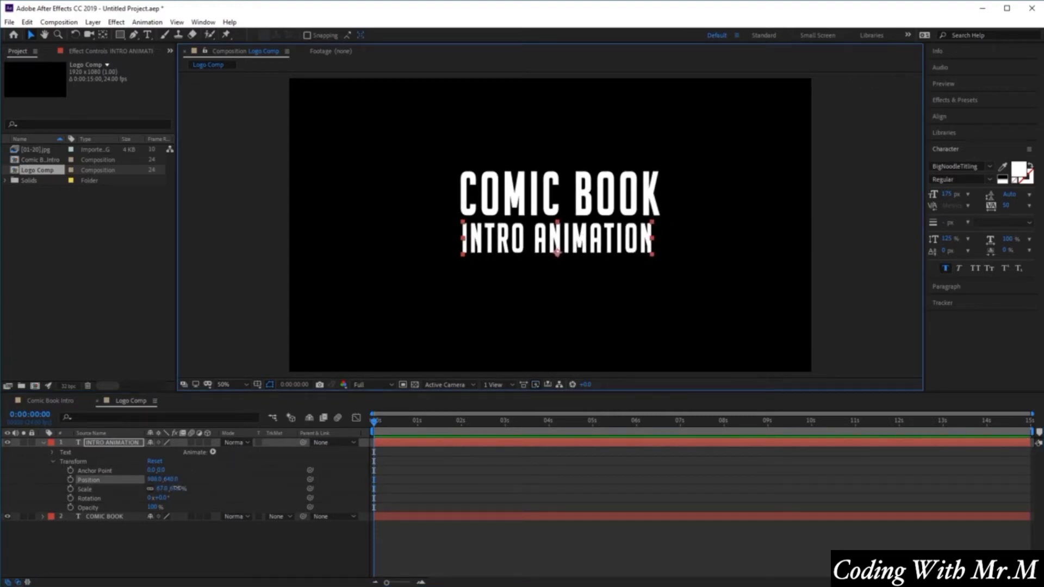
{"action": "left_click_drag", "start_coordinate": [177, 488], "coordinate": [179, 488]}
{"action": "left_click_drag", "start_coordinate": [613, 238], "coordinate": [607, 243]}
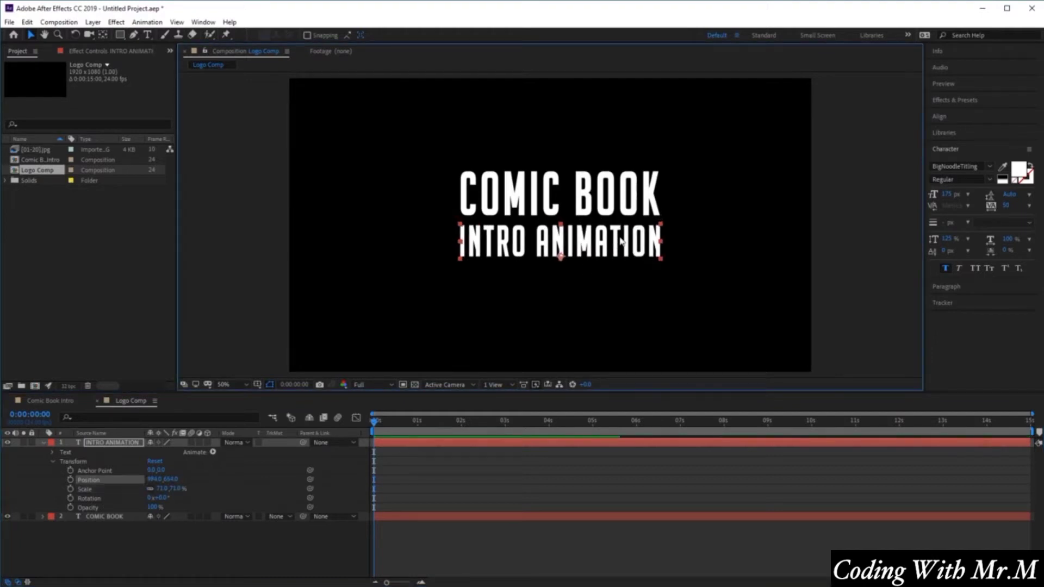
{"action": "left_click", "coordinate": [531, 321]}
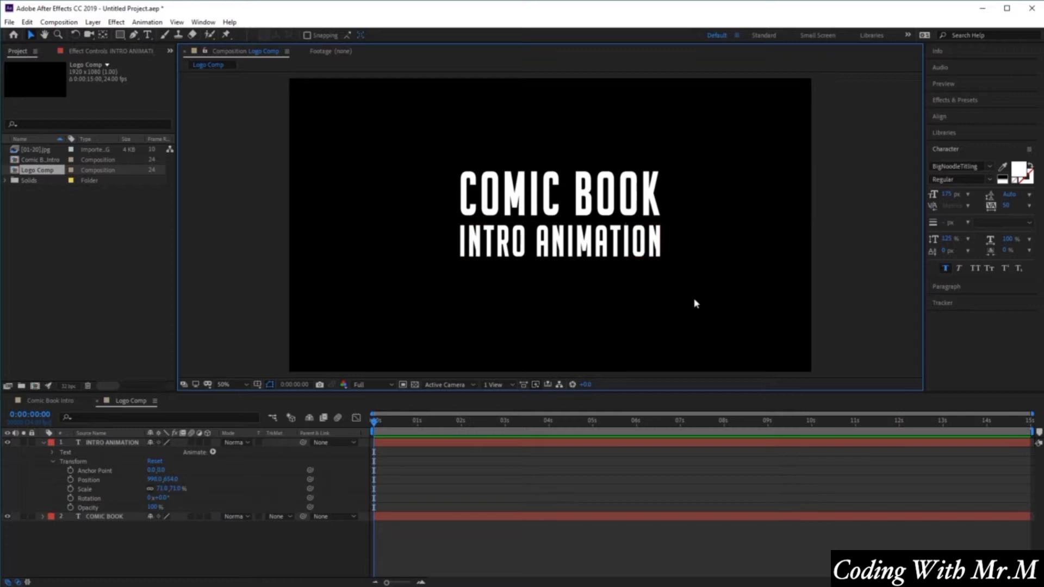
Step: Draw a thin rectangle bar just above the COMIC BOOK title
{"action": "left_click", "coordinate": [44, 443]}
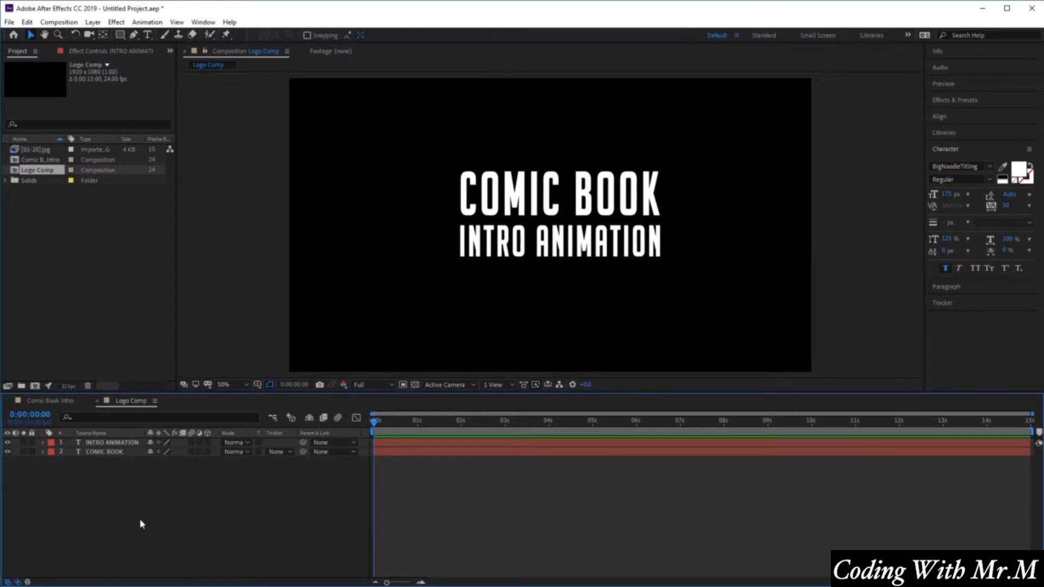
{"action": "left_click", "coordinate": [120, 35]}
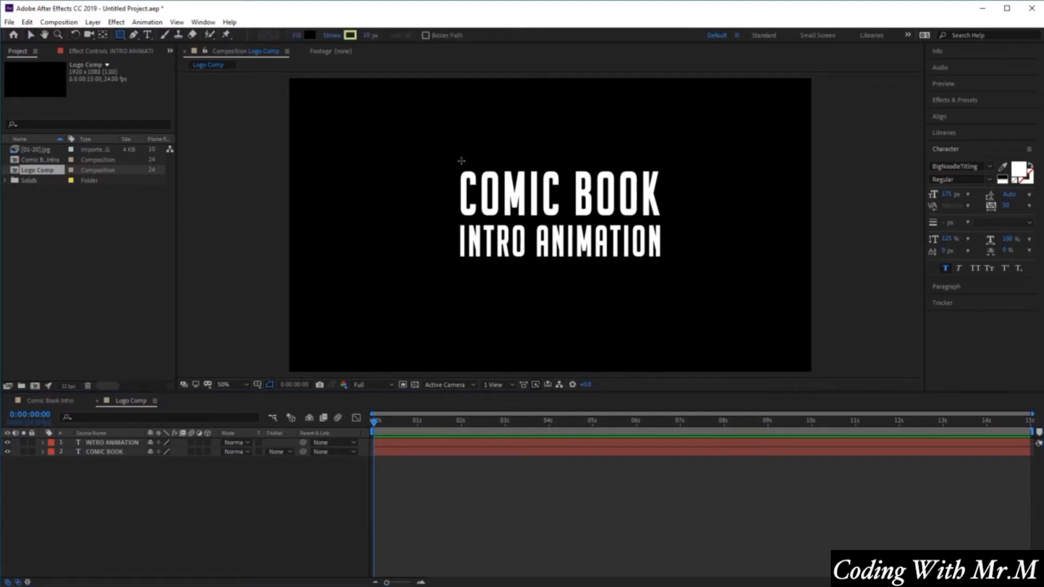
{"action": "left_click_drag", "start_coordinate": [462, 161], "coordinate": [663, 164]}
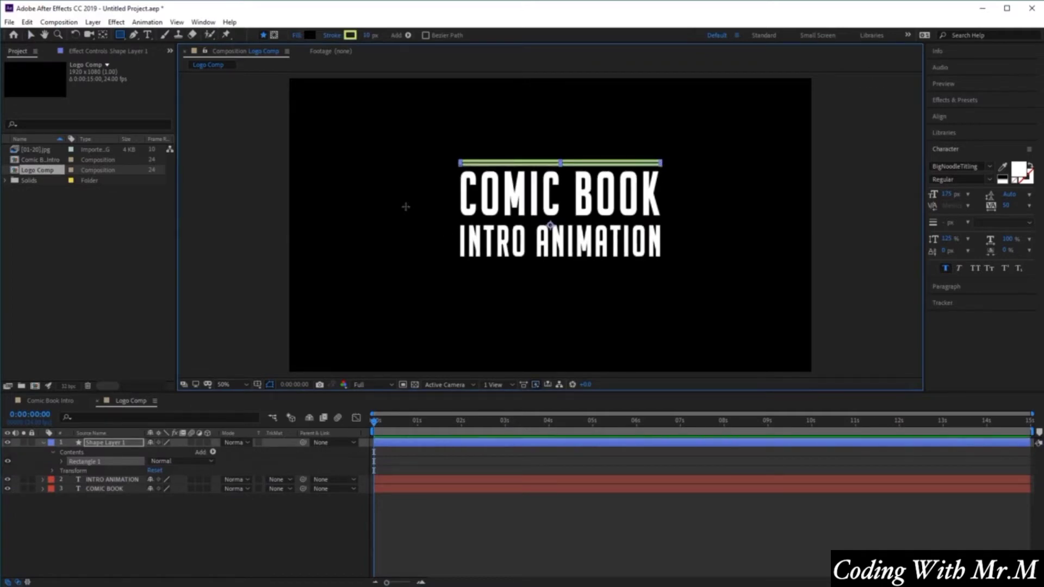
Step: Give the bar no stroke and a white FFFFFF fill
{"action": "left_click", "coordinate": [350, 35]}
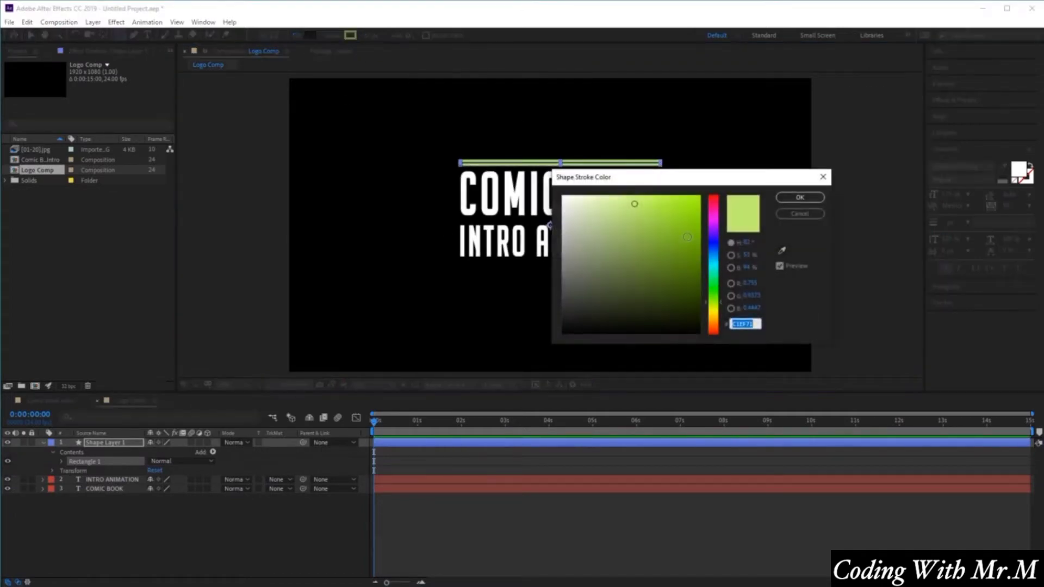
{"action": "left_click", "coordinate": [821, 177]}
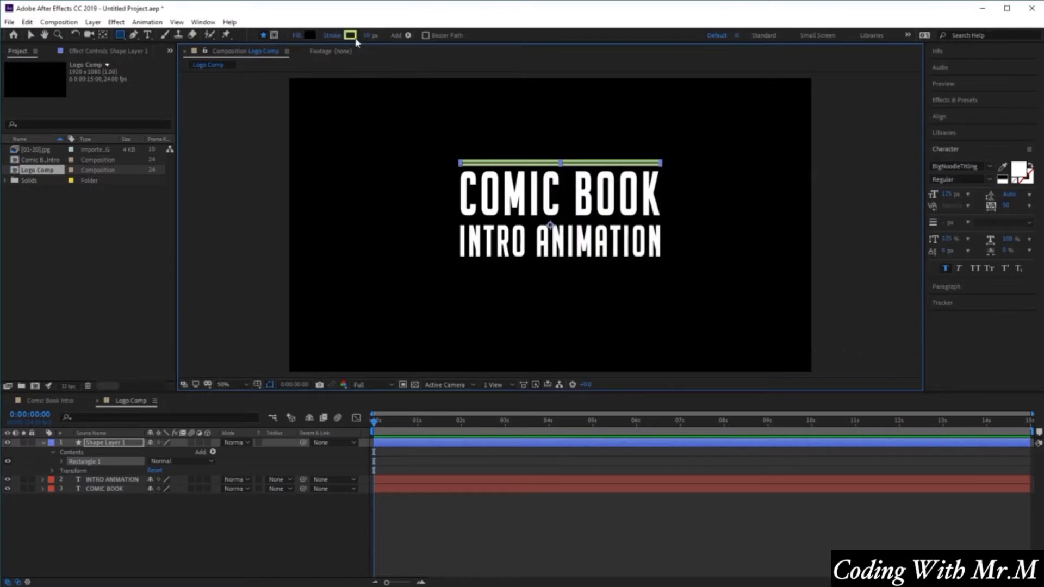
{"action": "left_click", "coordinate": [334, 35]}
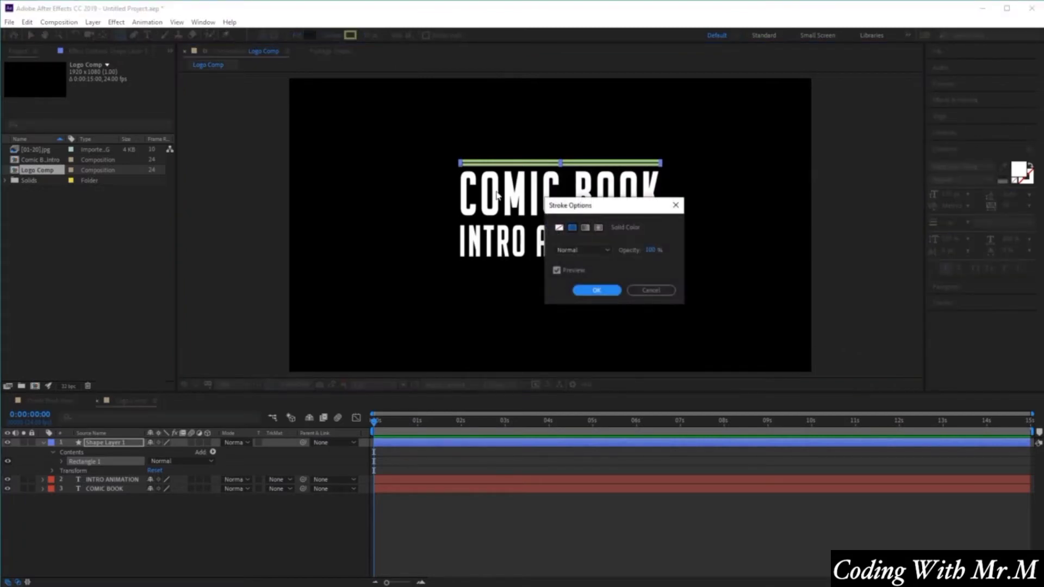
{"action": "left_click", "coordinate": [559, 229]}
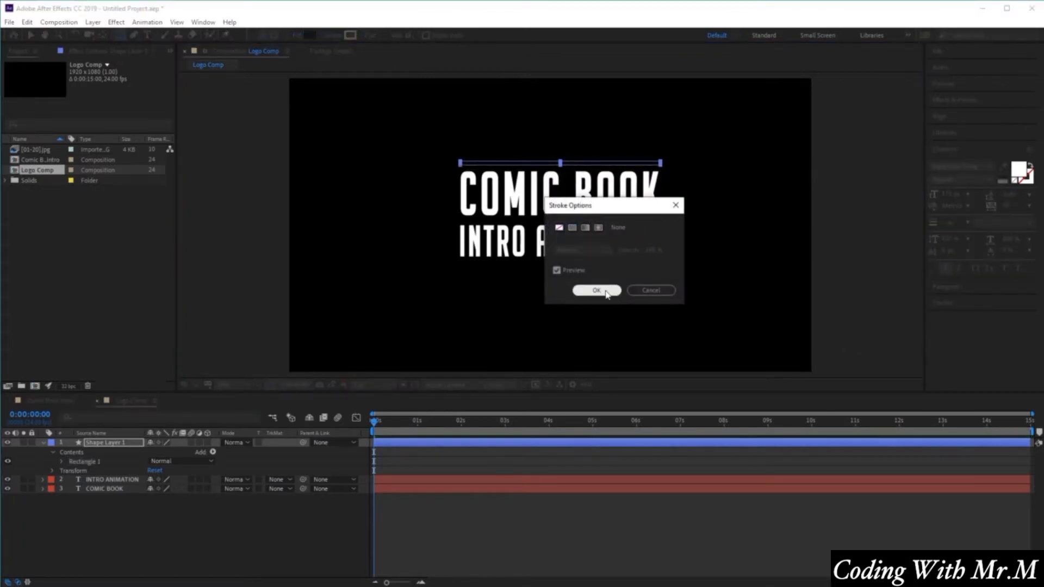
{"action": "left_click", "coordinate": [598, 290]}
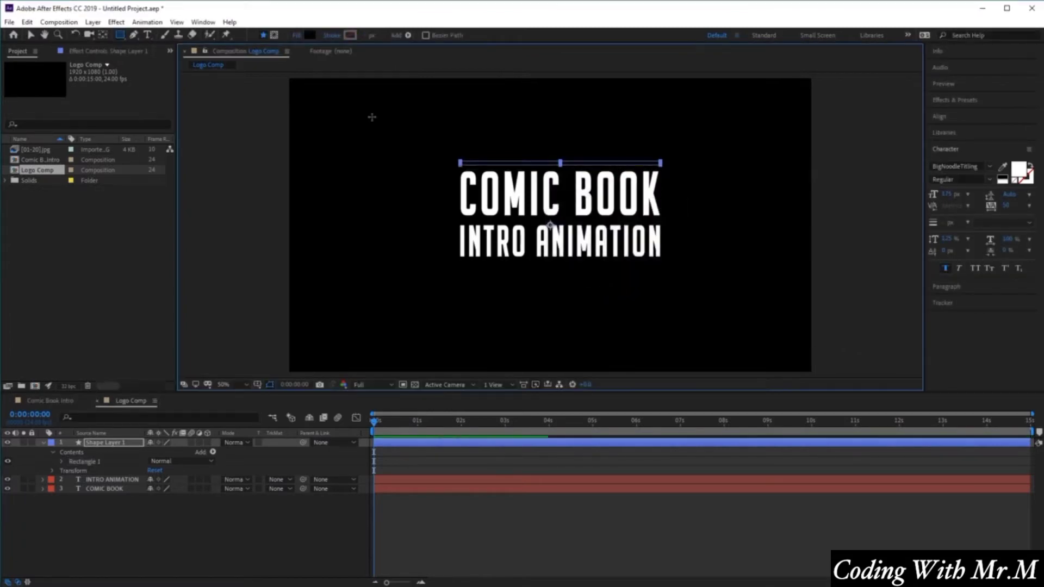
{"action": "left_click", "coordinate": [309, 36]}
{"action": "left_click", "coordinate": [564, 196]}
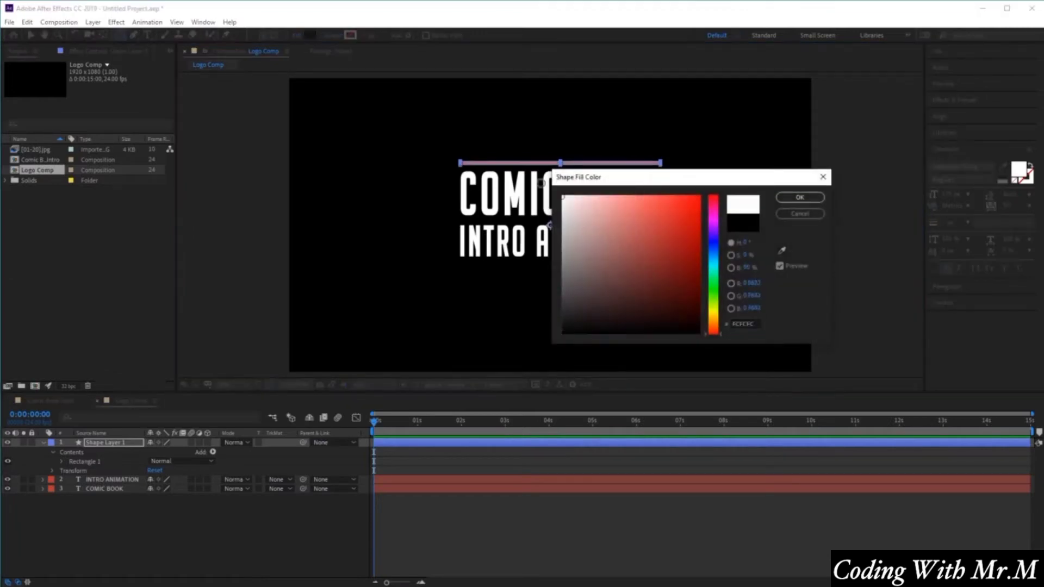
{"action": "left_click", "coordinate": [803, 199]}
{"action": "left_click", "coordinate": [198, 522]}
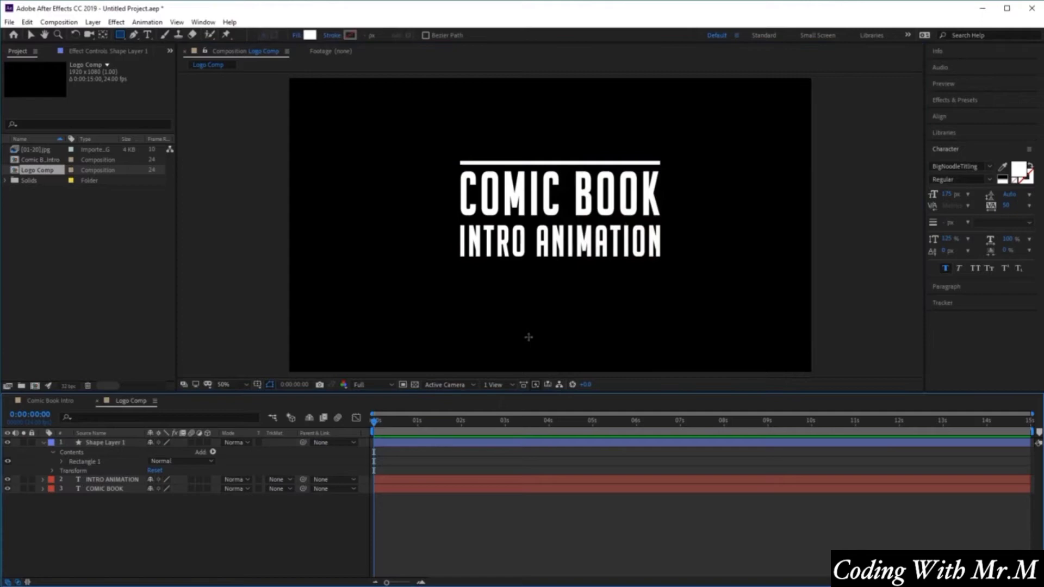
Step: Duplicate Shape Layer 1 with Ctrl+D and move the copy below INTRO ANIMATION
{"action": "left_click", "coordinate": [124, 444]}
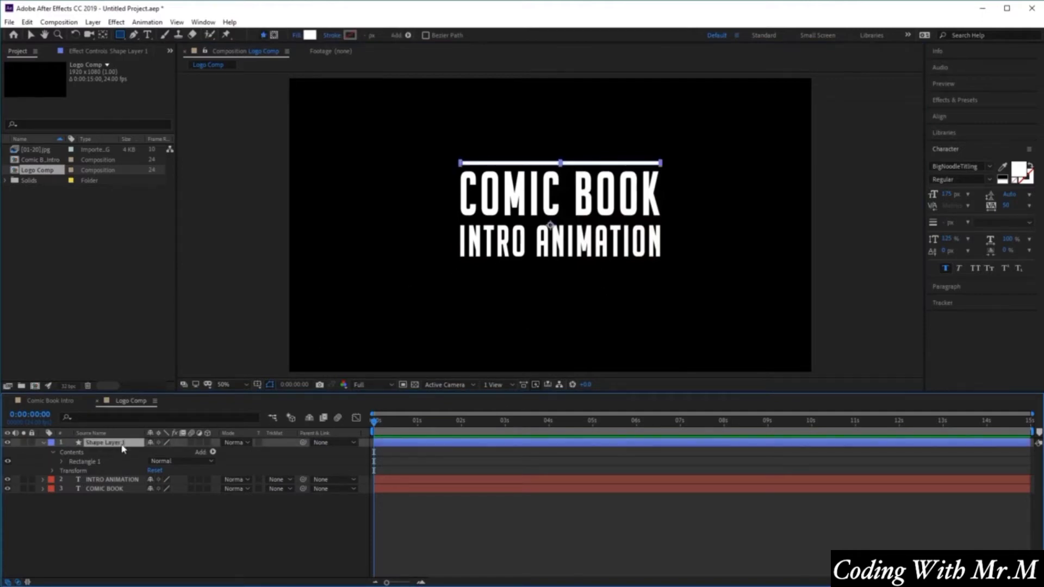
{"action": "right_click", "coordinate": [122, 447]}
{"action": "left_click", "coordinate": [87, 531]}
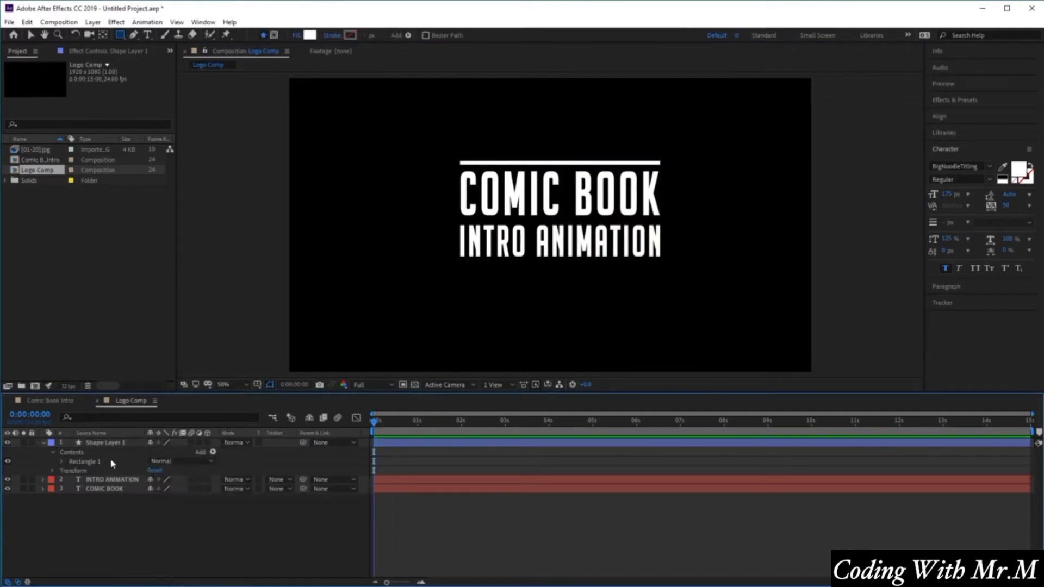
{"action": "left_click", "coordinate": [115, 443]}
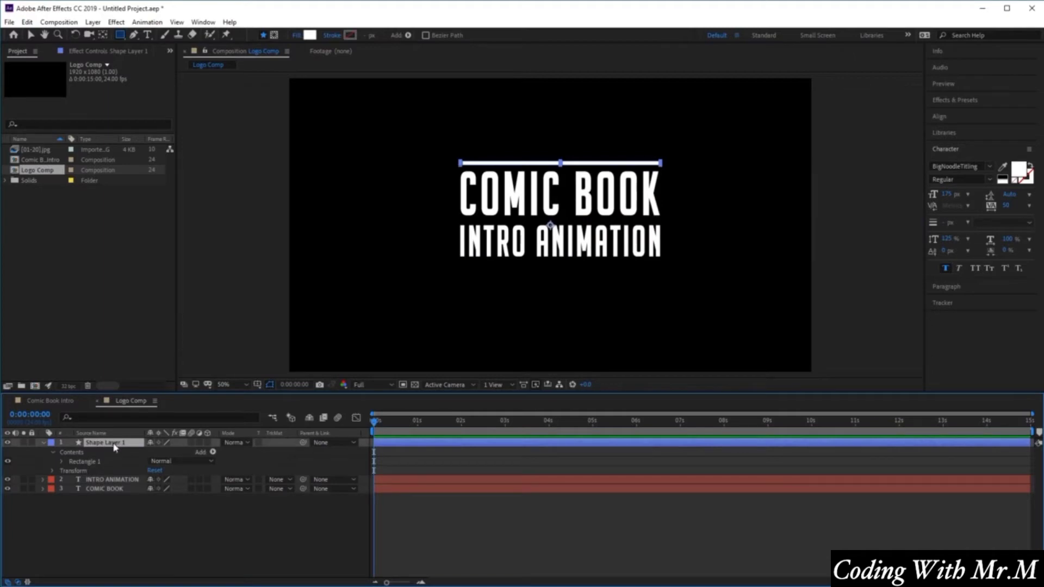
{"action": "key", "text": "ctrl+d"}
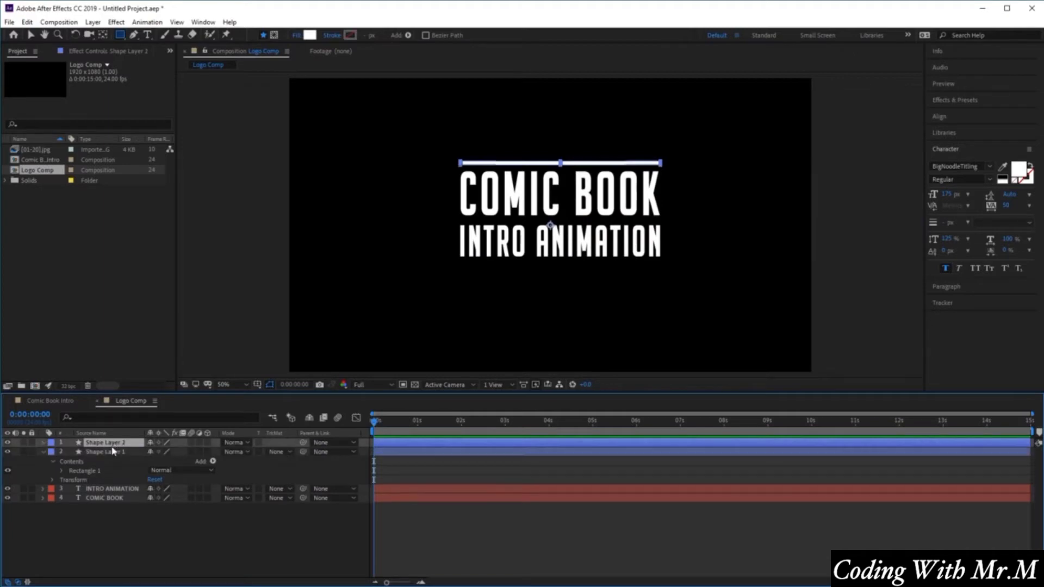
{"action": "left_click", "coordinate": [31, 35]}
{"action": "left_click_drag", "start_coordinate": [605, 169], "coordinate": [610, 271]}
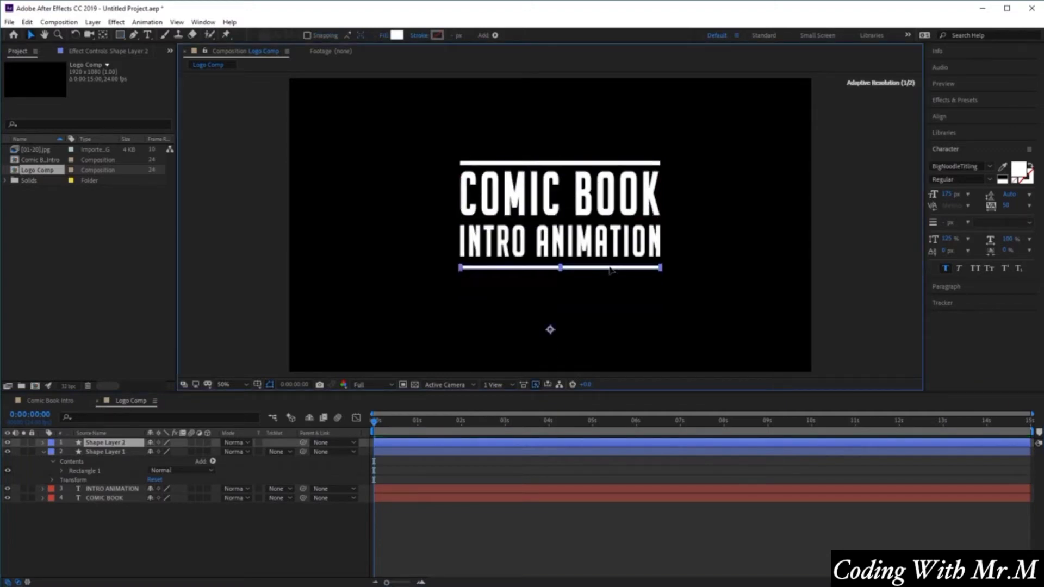
{"action": "left_click", "coordinate": [633, 328]}
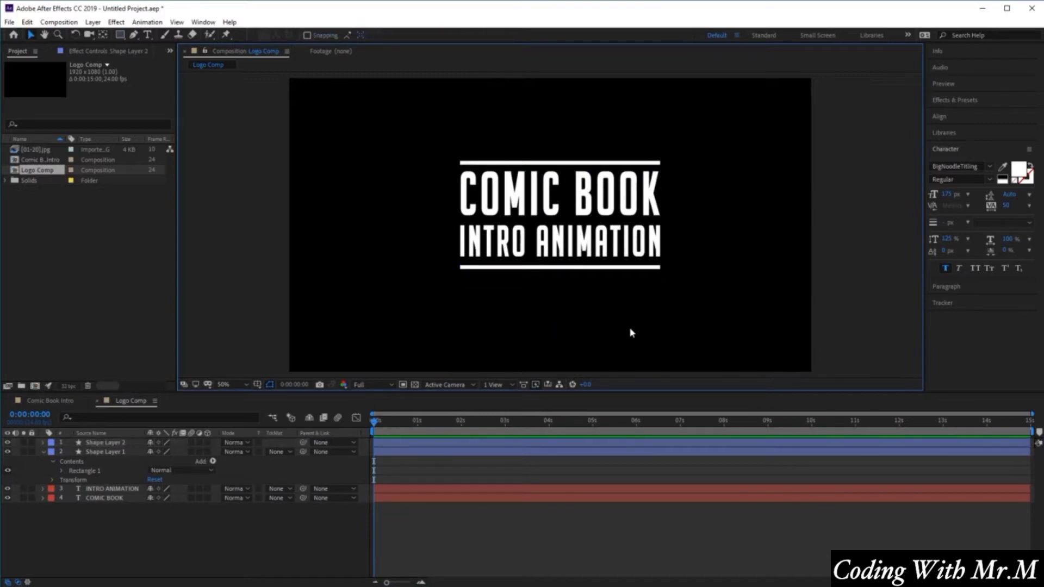
{"action": "key", "text": "ctrl+a"}
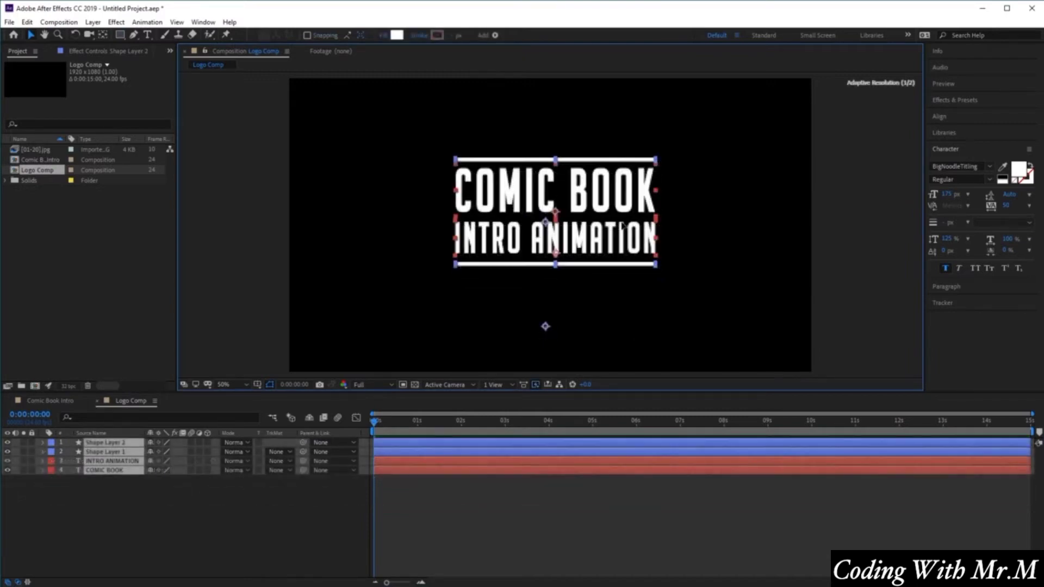
Step: Select all four logo layers and nudge them to centre using the Title/Action Safe guides
{"action": "left_click", "coordinate": [617, 303]}
{"action": "left_click", "coordinate": [125, 443]}
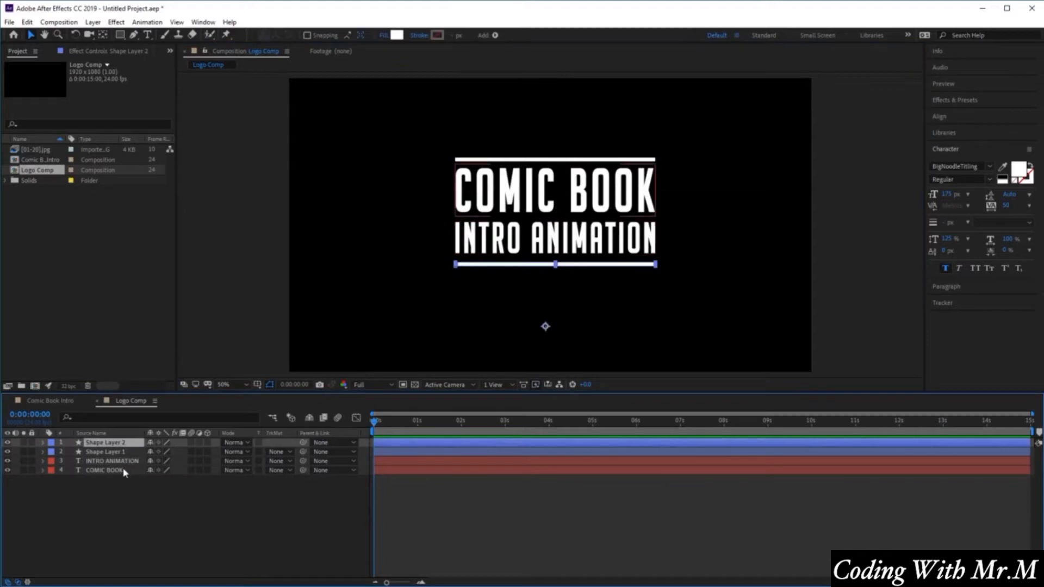
{"action": "left_click", "coordinate": [124, 471], "text": "shift"}
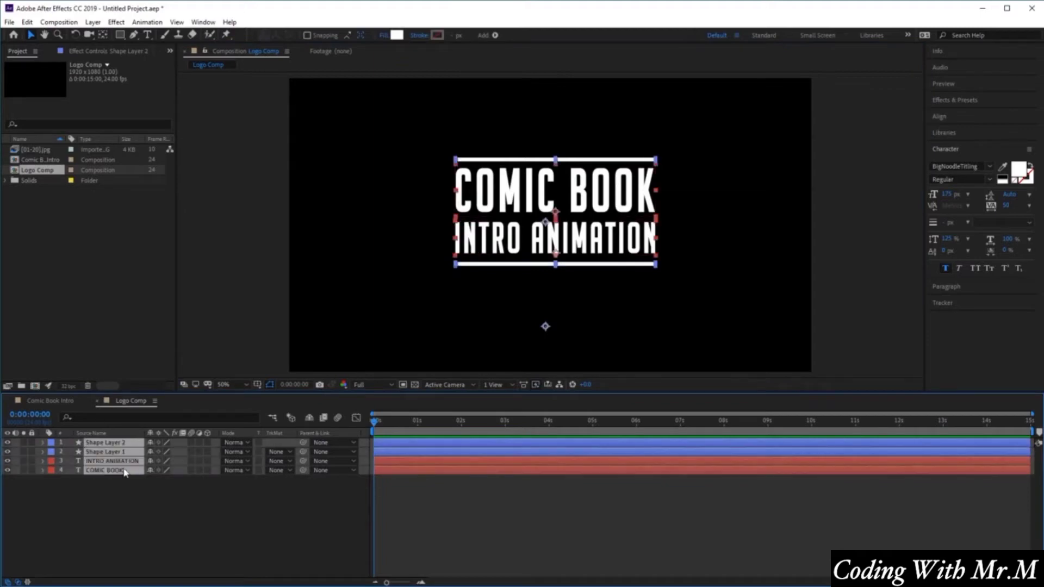
{"action": "left_click", "coordinate": [258, 385]}
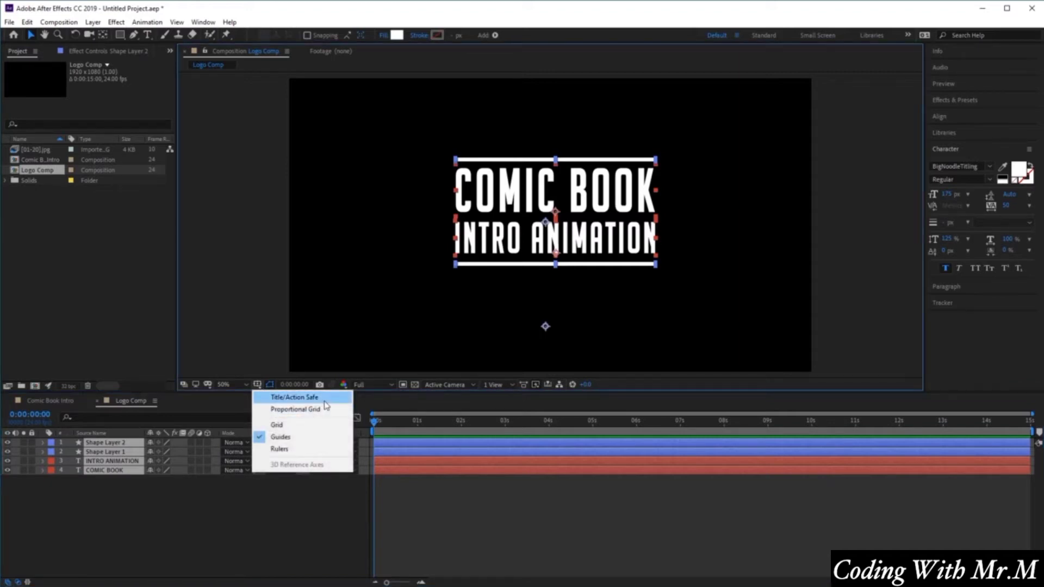
{"action": "left_click", "coordinate": [325, 400]}
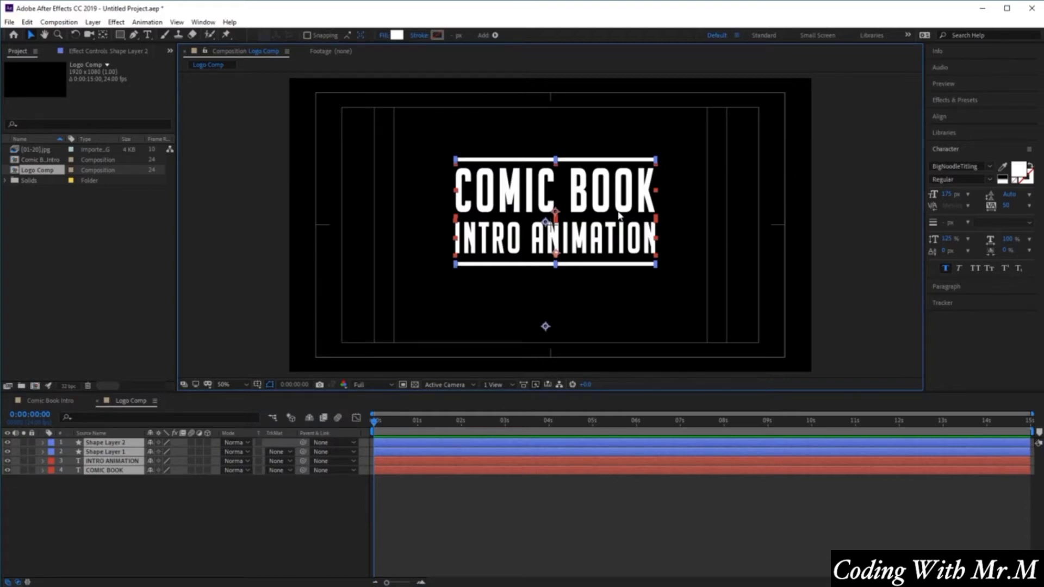
{"action": "mouse_move", "coordinate": [621, 220]}
{"action": "left_mouse_down"}
{"action": "mouse_move", "coordinate": [647, 251]}
{"action": "mouse_move", "coordinate": [645, 226]}
{"action": "mouse_move", "coordinate": [613, 226]}
{"action": "left_mouse_up"}
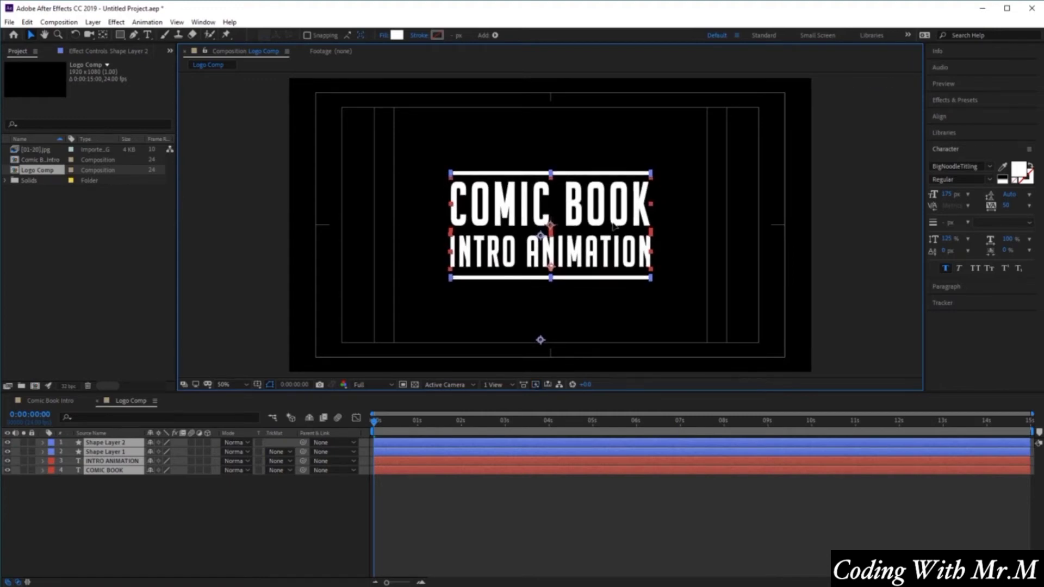
{"action": "left_click", "coordinate": [606, 310]}
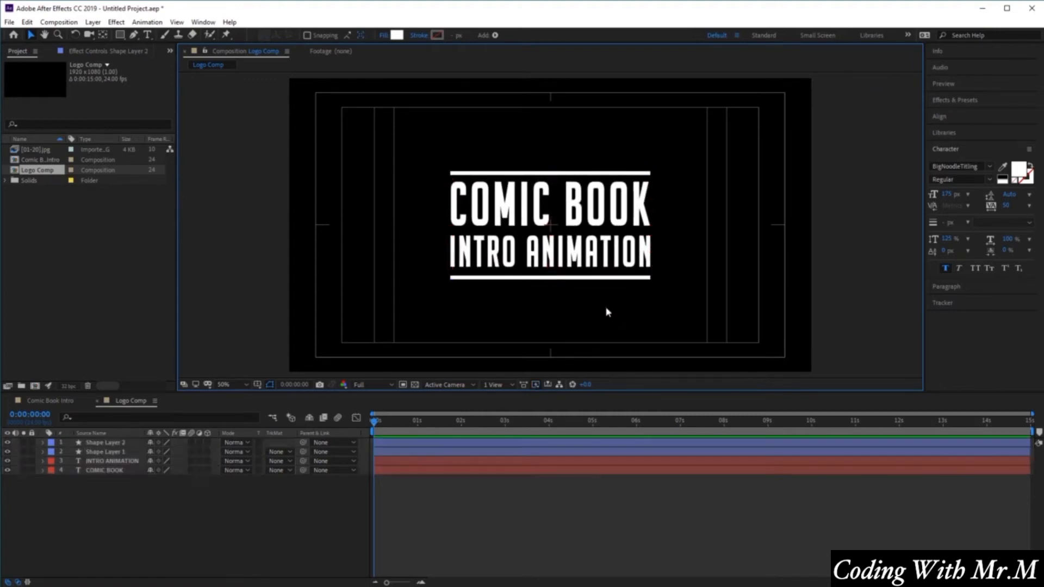
{"action": "left_click", "coordinate": [257, 385]}
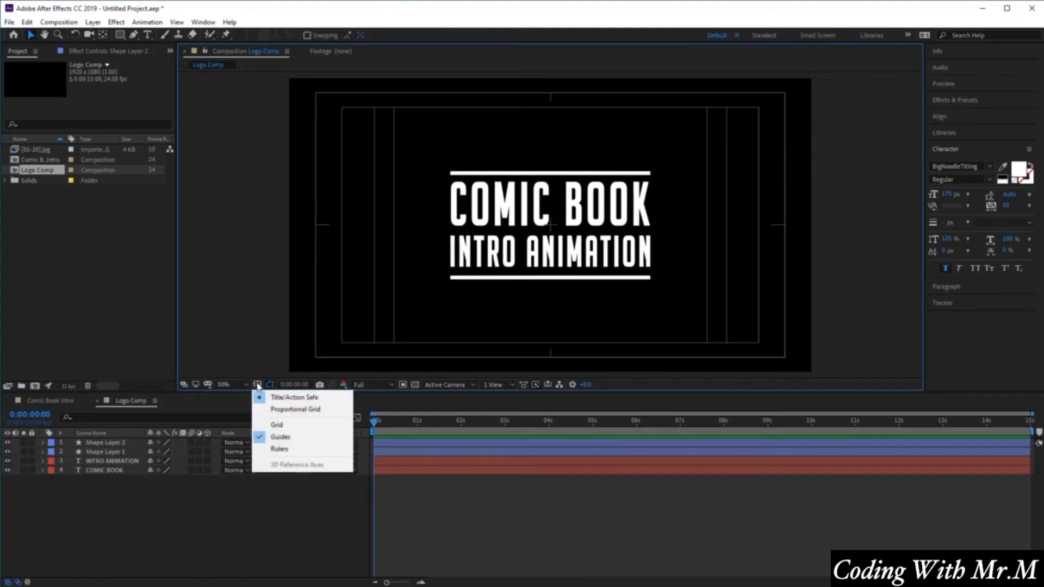
{"action": "left_click", "coordinate": [296, 399]}
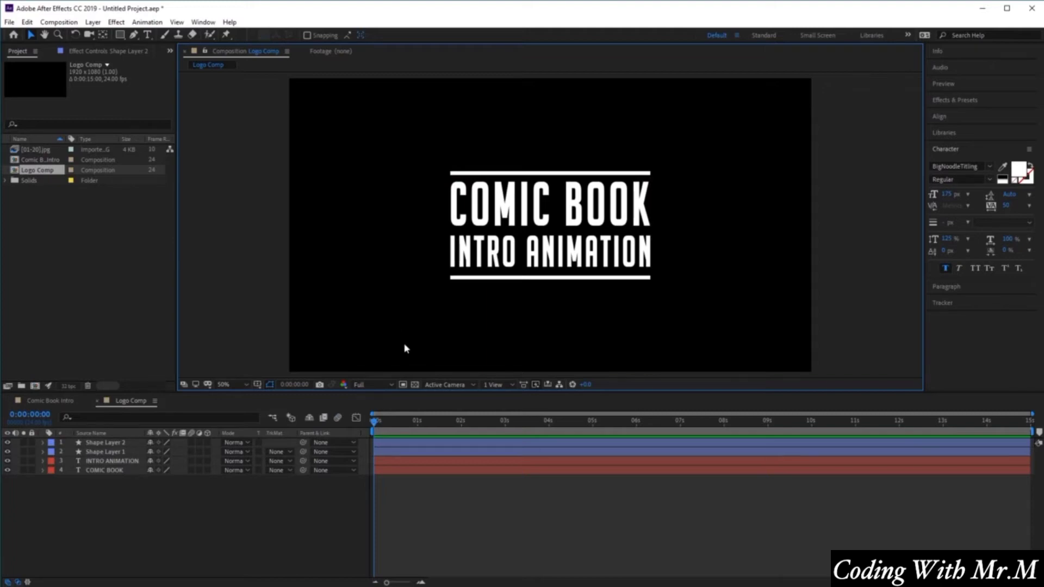
Step: Reopen Comic Book Intro from the Project panel and scrub to about 5 seconds
{"action": "left_click", "coordinate": [58, 402]}
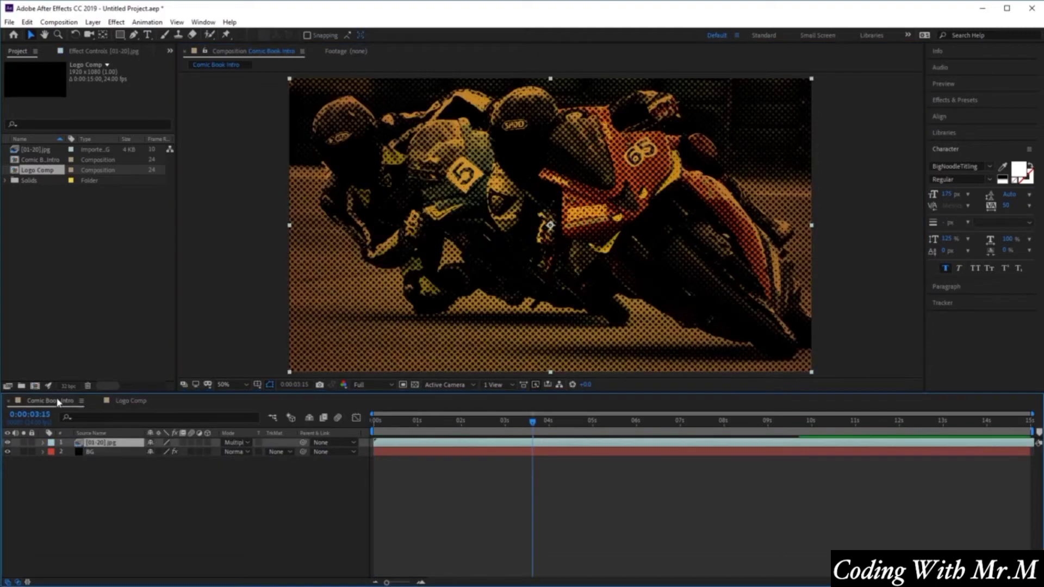
{"action": "left_click", "coordinate": [9, 401]}
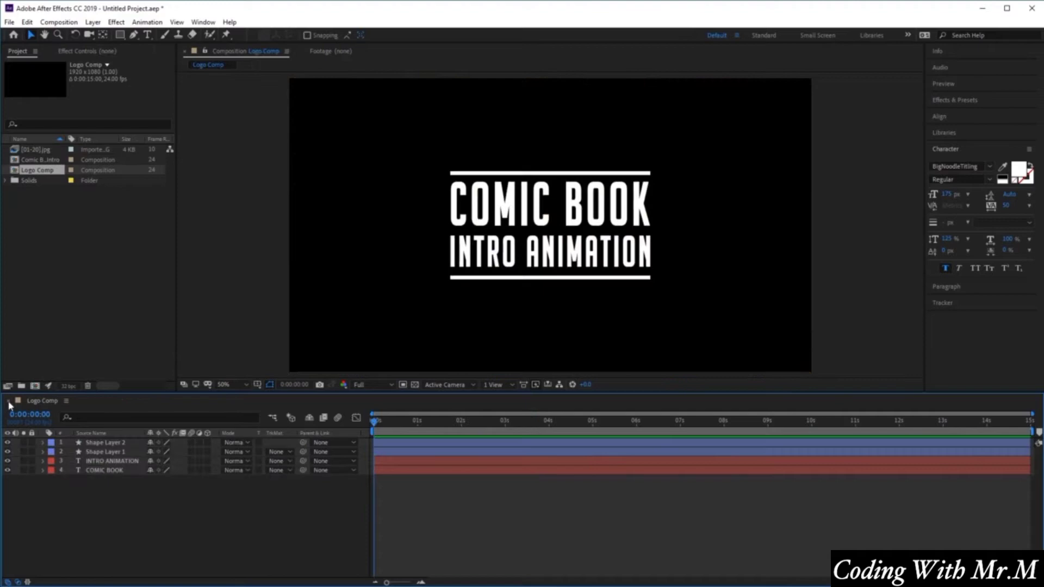
{"action": "left_click", "coordinate": [60, 160]}
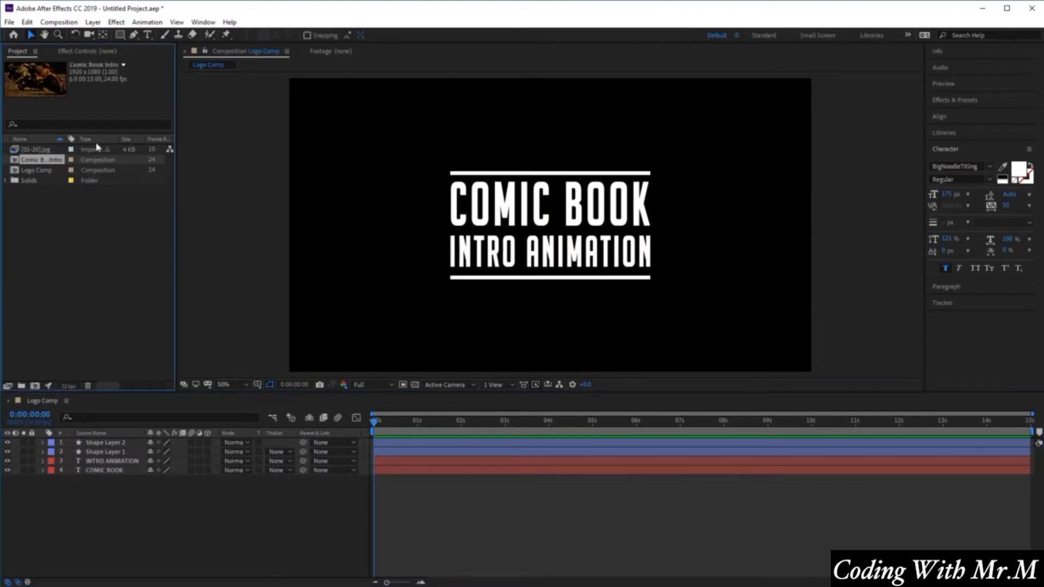
{"action": "double_click", "coordinate": [47, 163]}
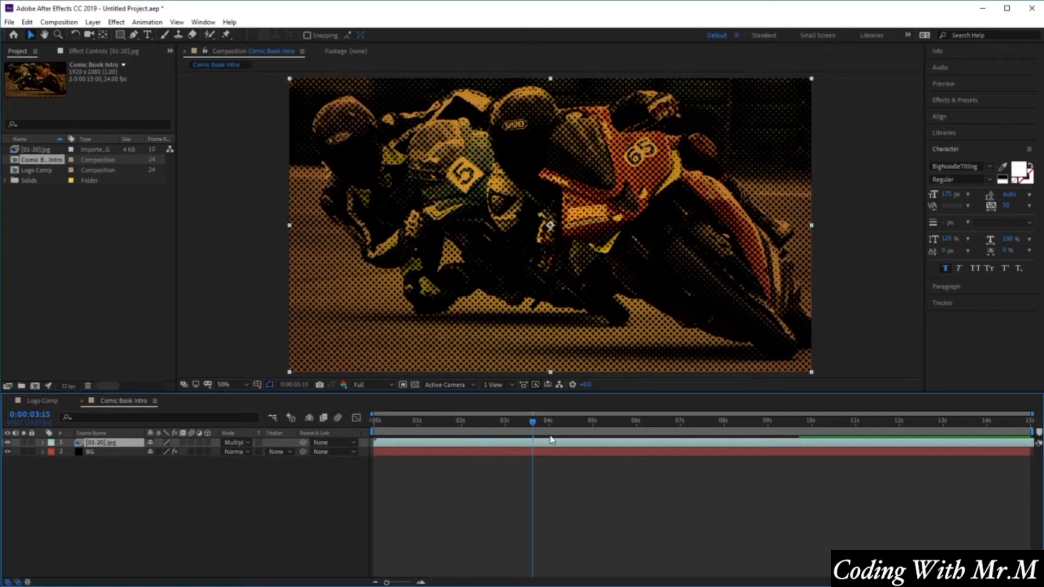
{"action": "left_click_drag", "start_coordinate": [534, 426], "coordinate": [564, 429]}
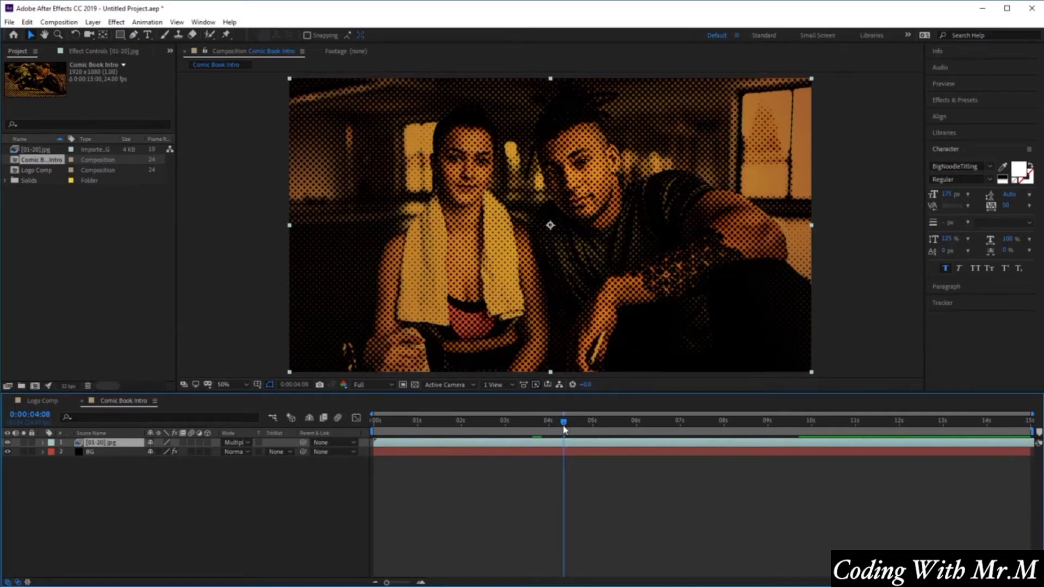
{"action": "left_click_drag", "start_coordinate": [565, 429], "coordinate": [595, 438]}
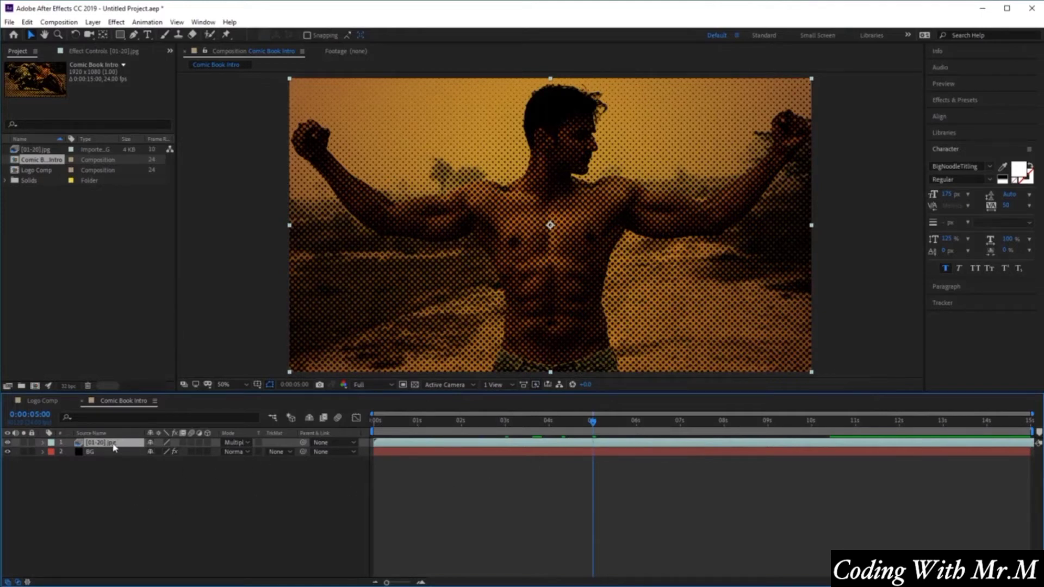
Step: Keyframe [01-20].jpg Opacity from 100% at 5 seconds to 0% at 8 seconds
{"action": "left_click", "coordinate": [44, 443]}
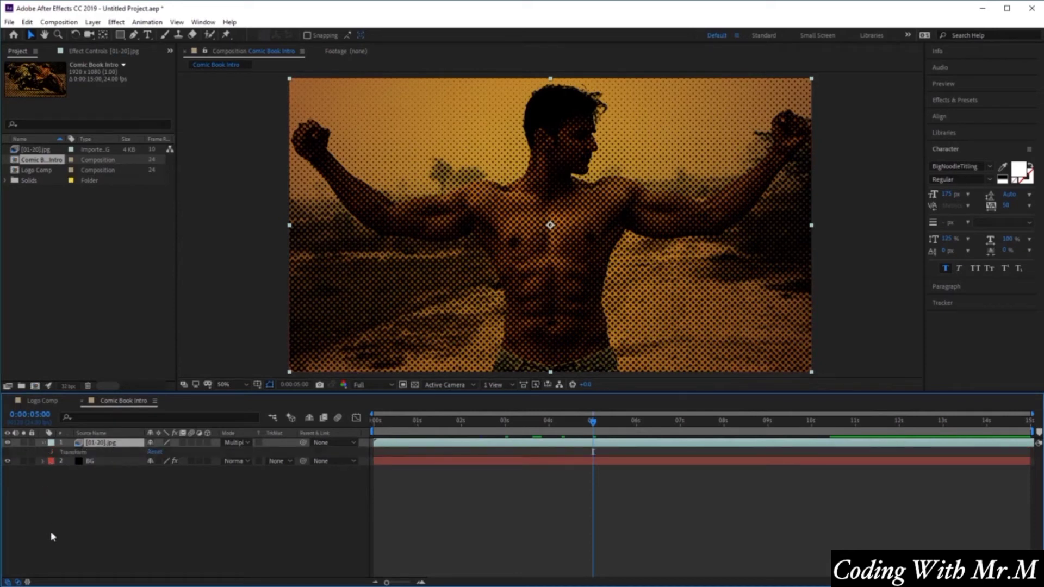
{"action": "left_click", "coordinate": [53, 452]}
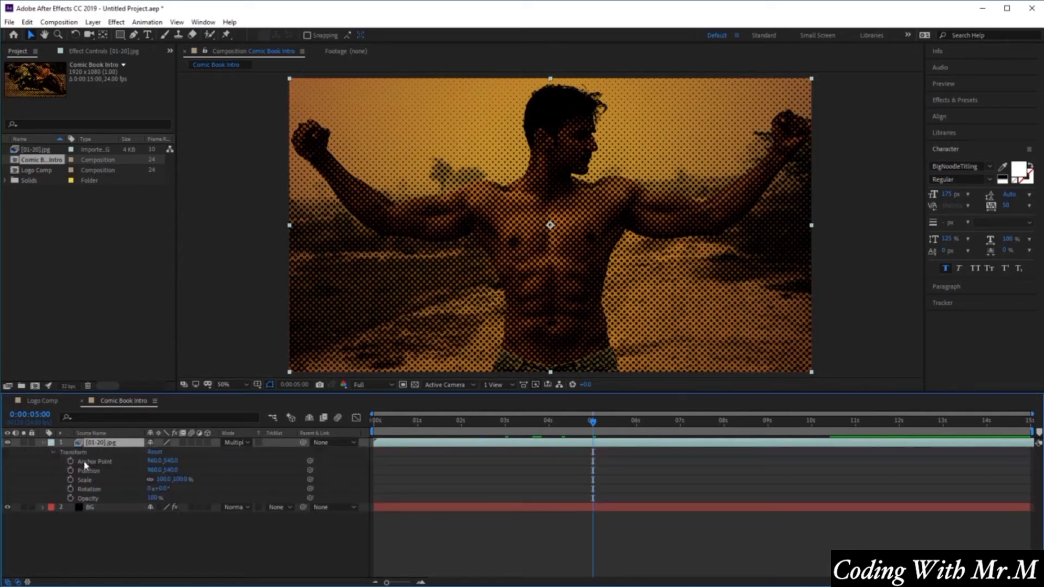
{"action": "left_click", "coordinate": [71, 499]}
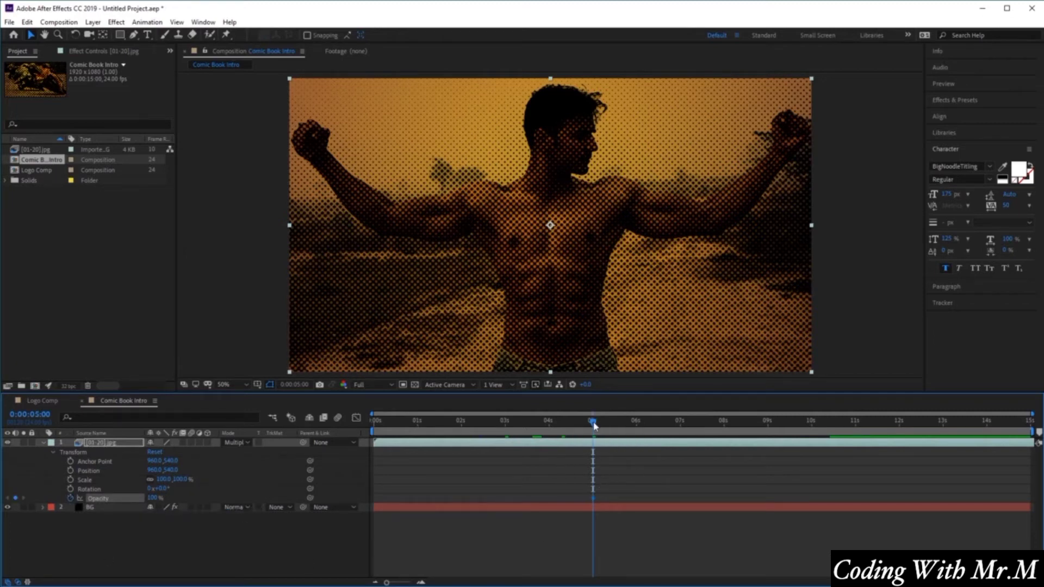
{"action": "left_click_drag", "start_coordinate": [594, 425], "coordinate": [727, 433]}
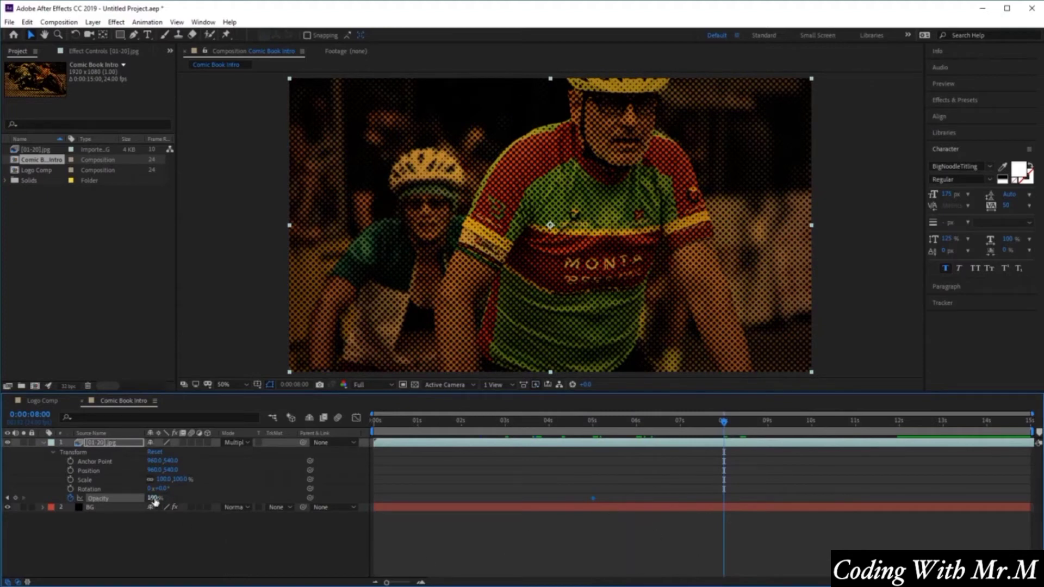
{"action": "left_click_drag", "start_coordinate": [153, 497], "coordinate": [103, 498]}
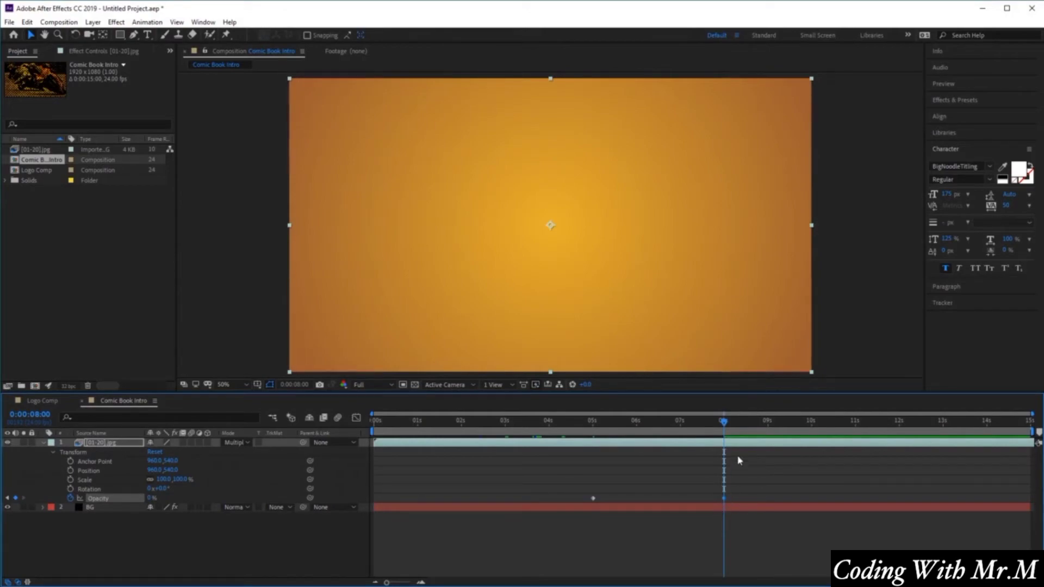
{"action": "left_click_drag", "start_coordinate": [724, 422], "coordinate": [577, 452]}
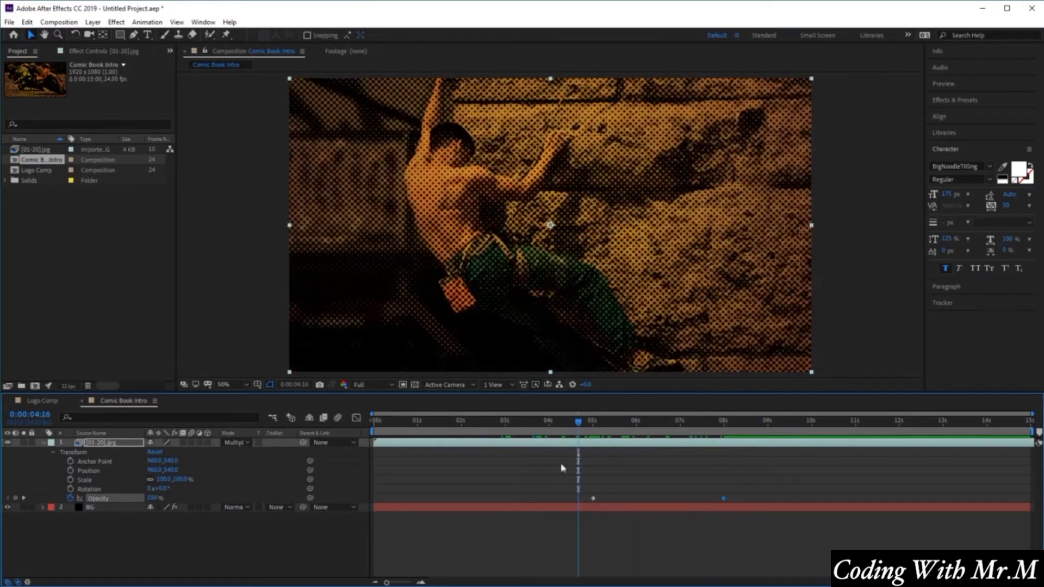
Step: Add Logo Comp as the top layer and apply Effect > Transition > Gradient Wipe
{"action": "left_click", "coordinate": [45, 172]}
{"action": "left_click_drag", "start_coordinate": [37, 175], "coordinate": [117, 444]}
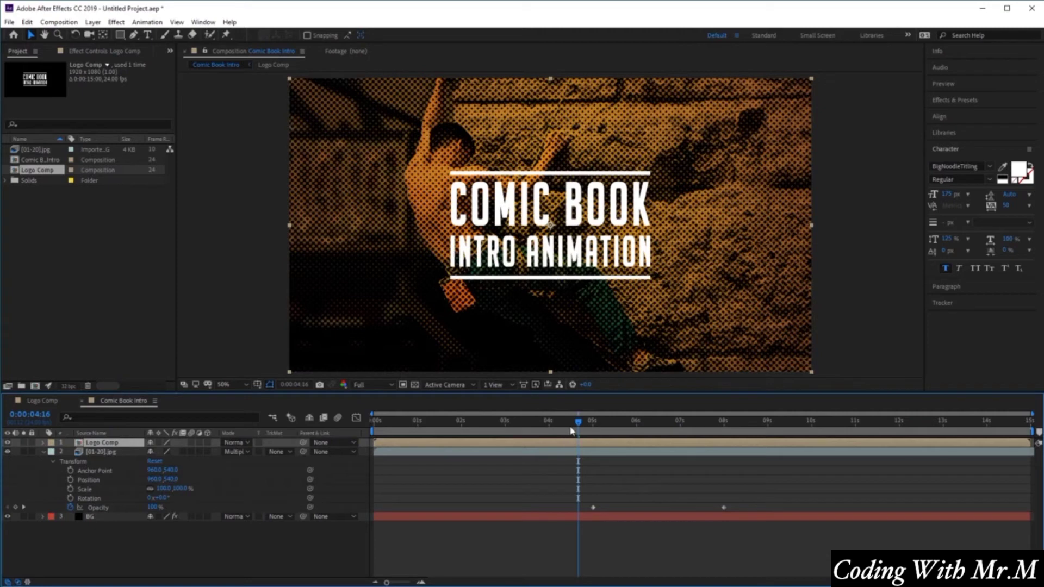
{"action": "left_click", "coordinate": [121, 23]}
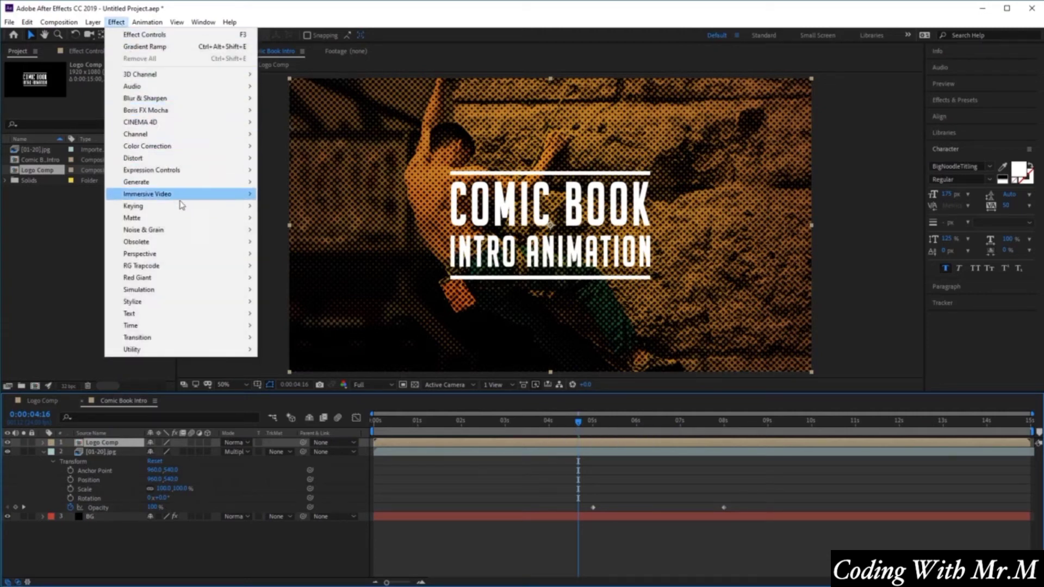
{"action": "mouse_move", "coordinate": [201, 337]}
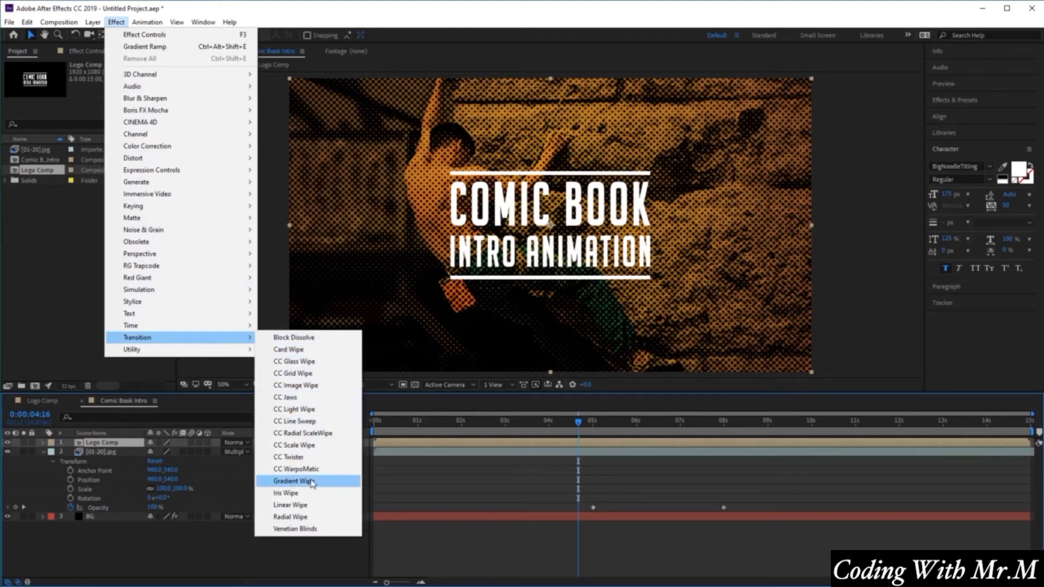
{"action": "left_click", "coordinate": [312, 481]}
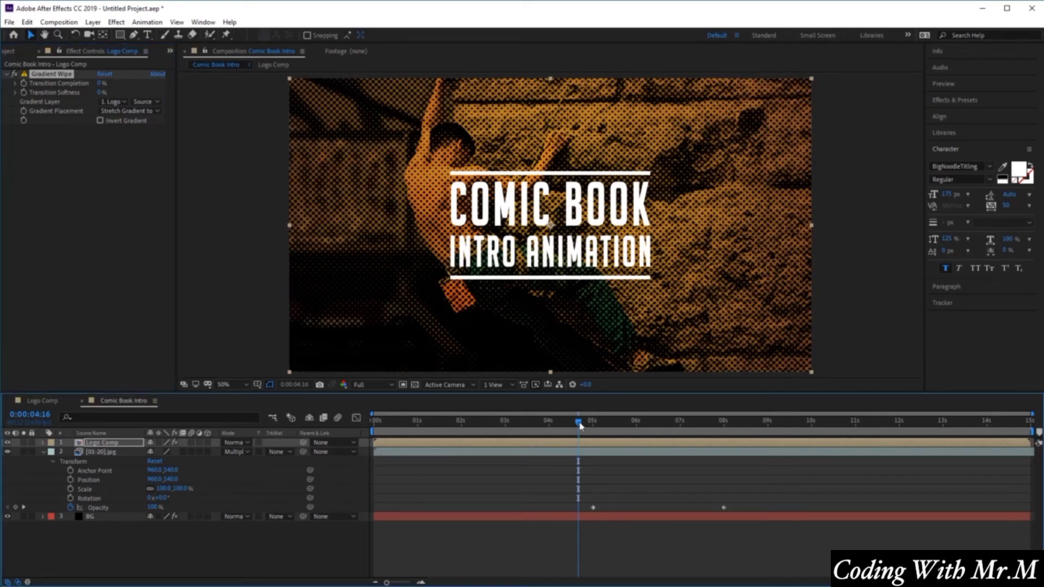
Step: Set Gradient Wipe to 100% completion, 20% softness, [01-20].jpg gradient, and keyframe completion
{"action": "left_click_drag", "start_coordinate": [580, 425], "coordinate": [507, 436]}
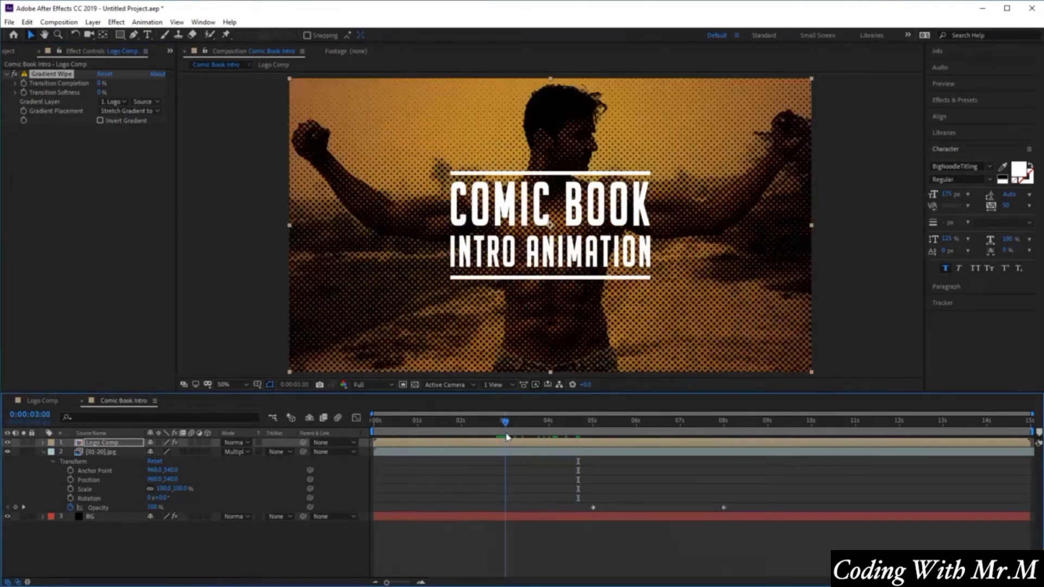
{"action": "left_click", "coordinate": [102, 444]}
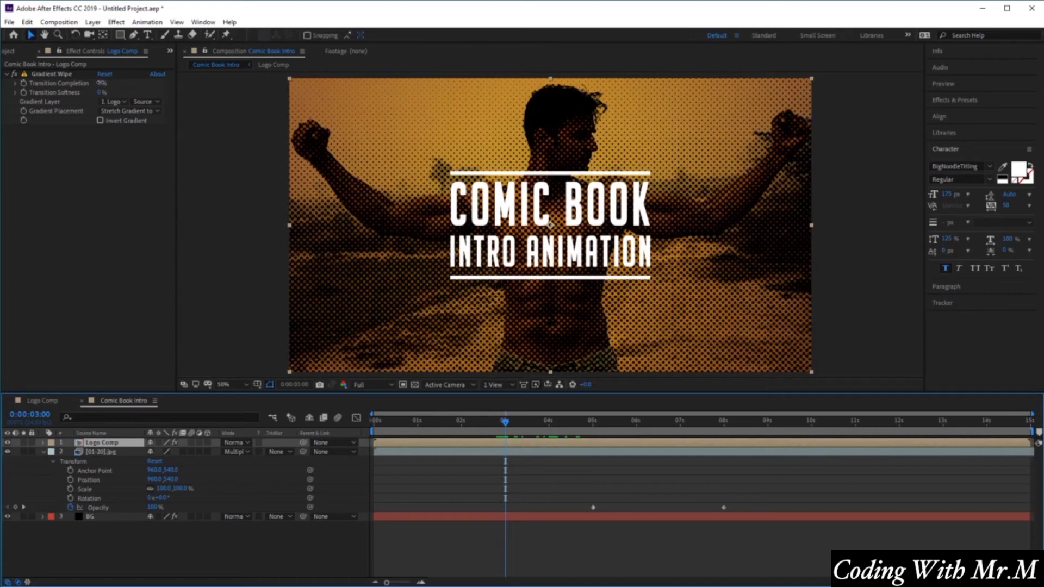
{"action": "left_click_drag", "start_coordinate": [100, 84], "coordinate": [435, 88]}
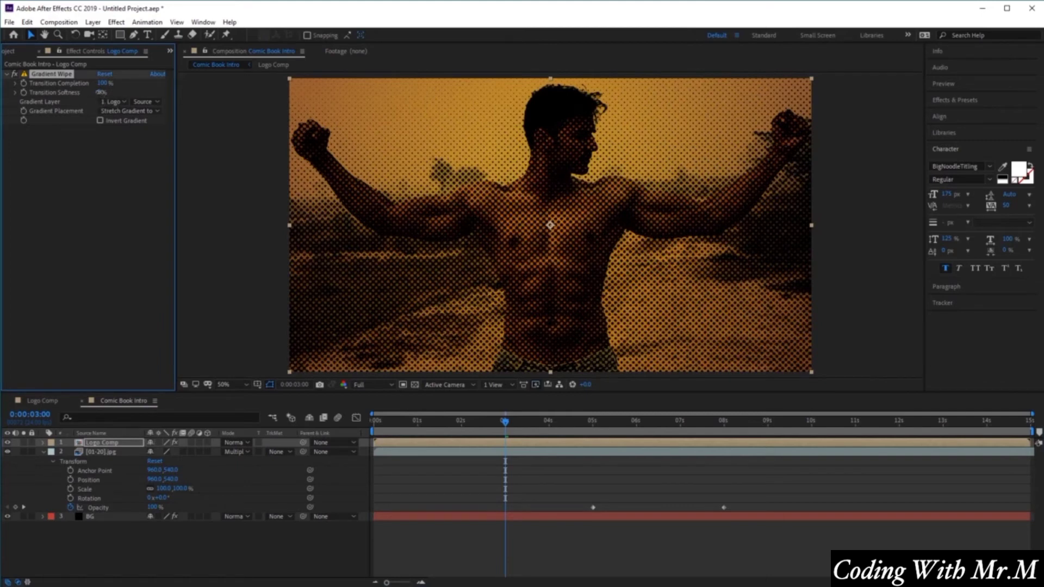
{"action": "left_click", "coordinate": [100, 92]}
{"action": "type", "text": "20"}
{"action": "key", "text": "Return"}
{"action": "left_click", "coordinate": [120, 104]}
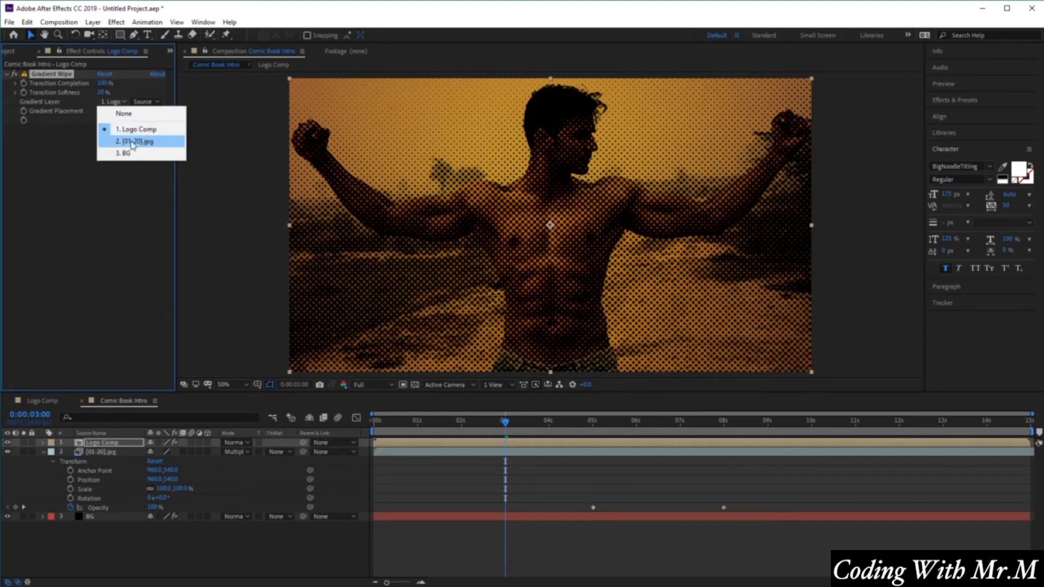
{"action": "left_click", "coordinate": [154, 143]}
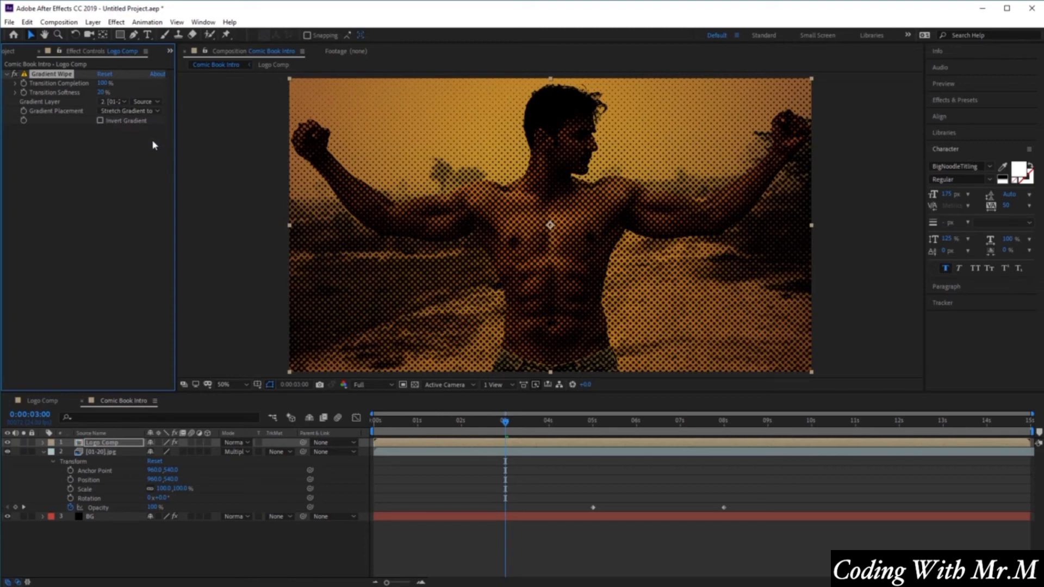
{"action": "left_click", "coordinate": [24, 84]}
Step: At 0:00:07:00, set Logo Comp's Gradient Wipe Transition Completion to 0% to reveal the logo
{"action": "left_click_drag", "start_coordinate": [505, 425], "coordinate": [682, 428]}
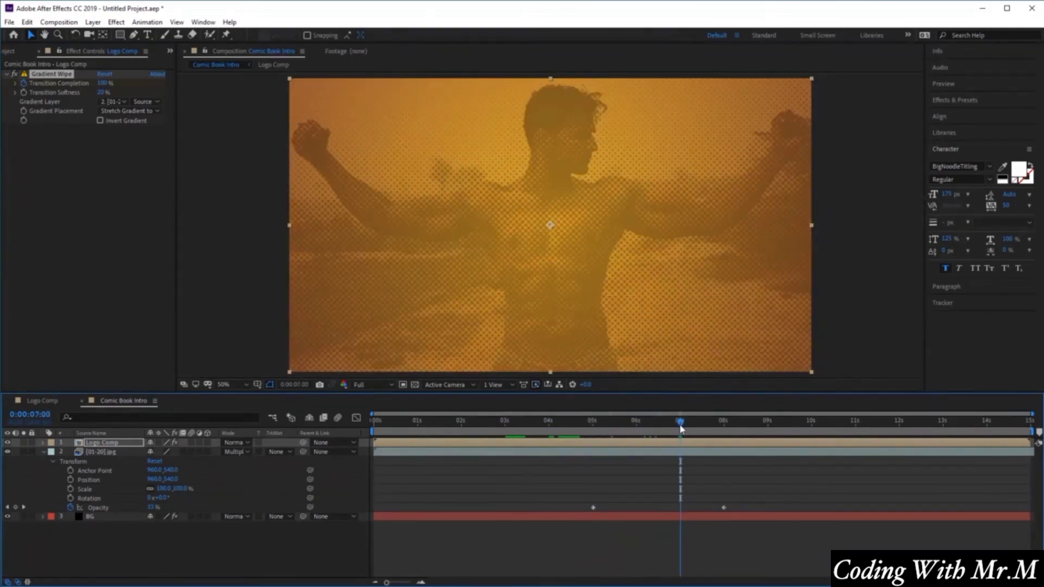
{"action": "left_click", "coordinate": [46, 457]}
{"action": "left_click", "coordinate": [43, 453]}
{"action": "left_click", "coordinate": [44, 443]}
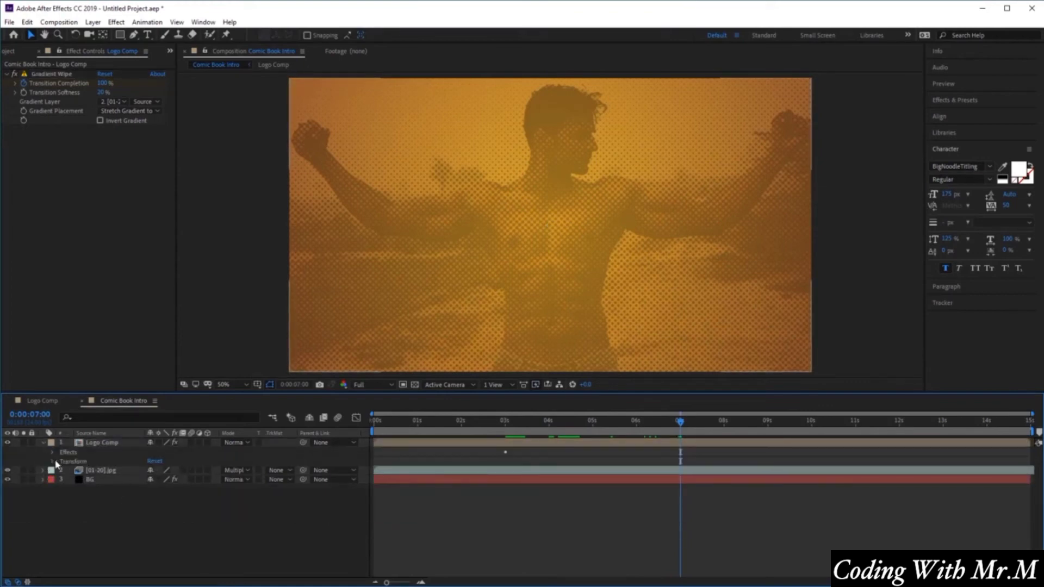
{"action": "left_click", "coordinate": [52, 454]}
{"action": "left_click", "coordinate": [62, 463]}
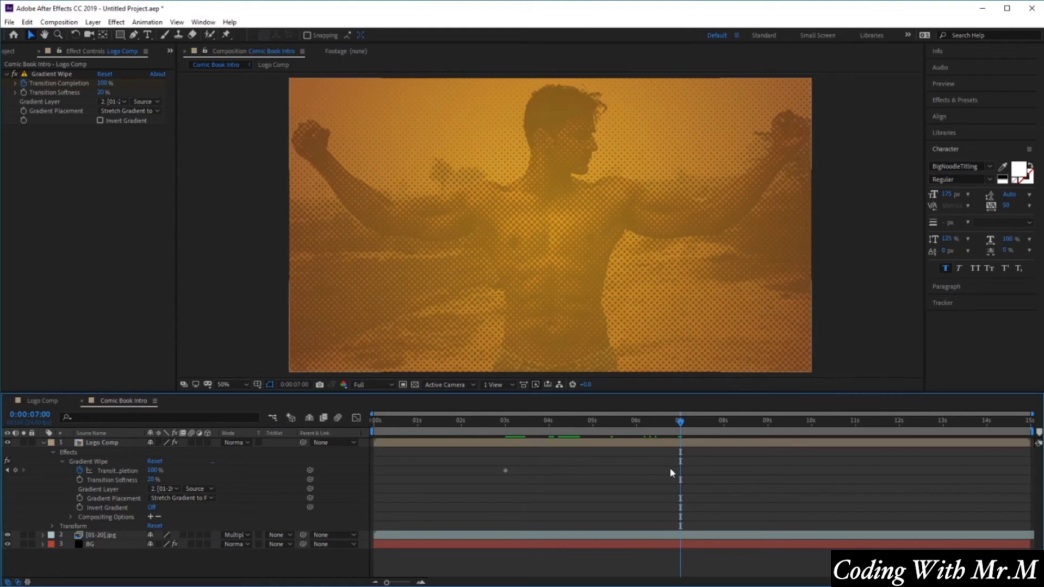
{"action": "left_click", "coordinate": [155, 471]}
{"action": "type", "text": "10"}
{"action": "left_click_drag", "start_coordinate": [155, 470], "coordinate": [23, 477]}
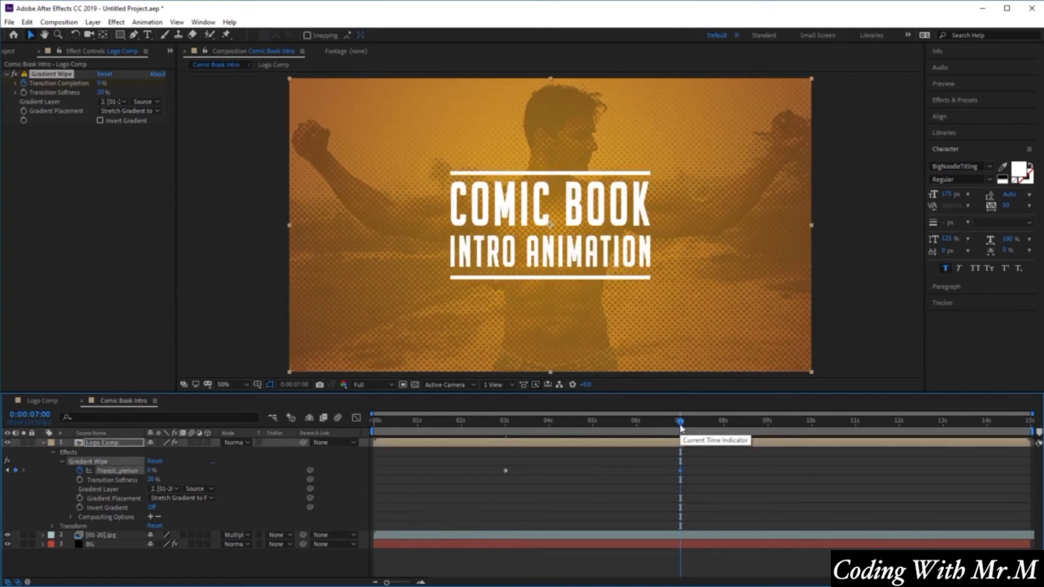
Step: Return to 0:00:00:00 and play the intro from the Preview panel, then replay it from near the start
{"action": "left_click_drag", "start_coordinate": [681, 428], "coordinate": [374, 427]}
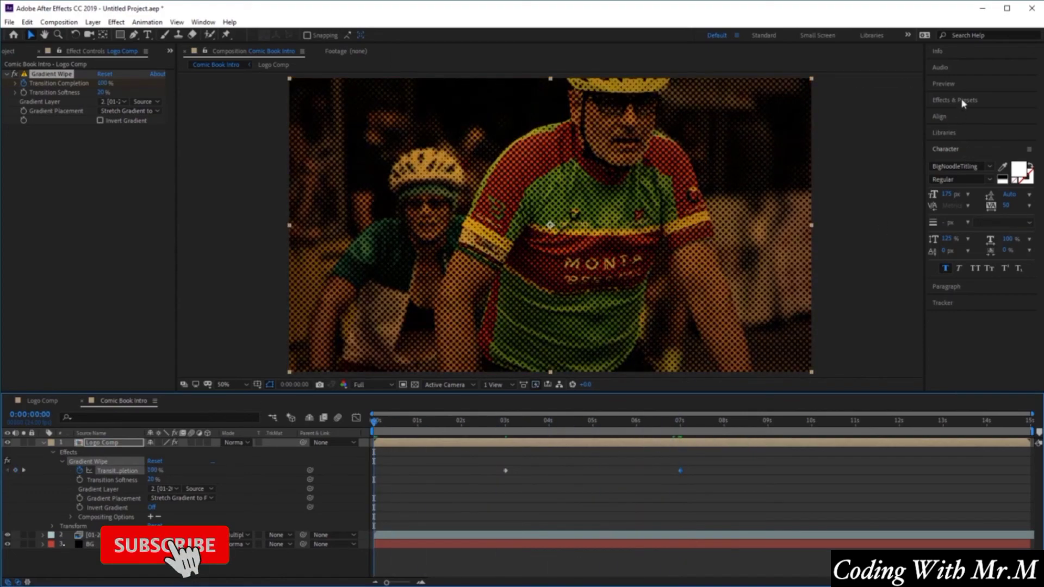
{"action": "left_click", "coordinate": [957, 85]}
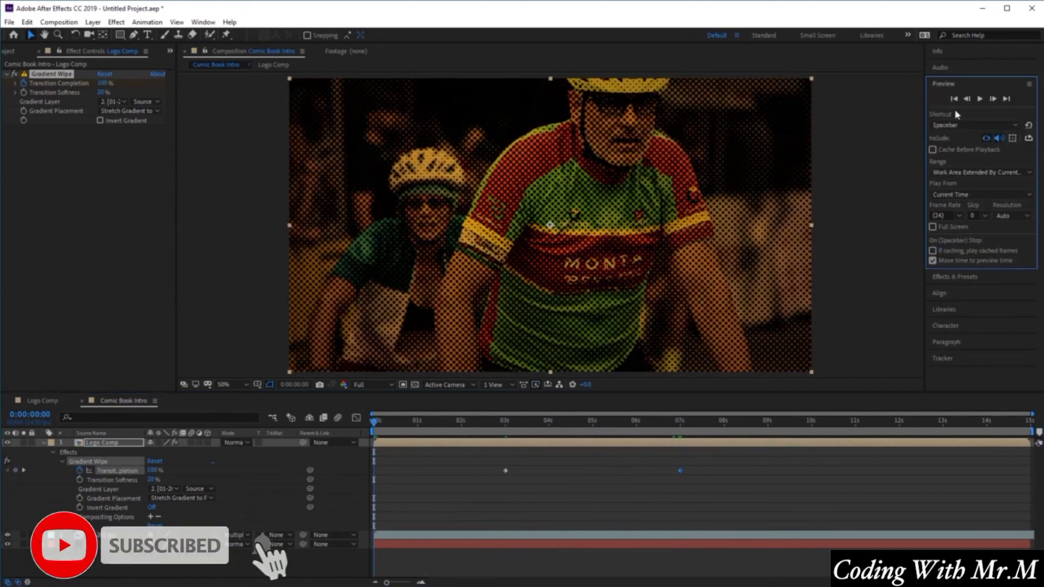
{"action": "left_click", "coordinate": [981, 100]}
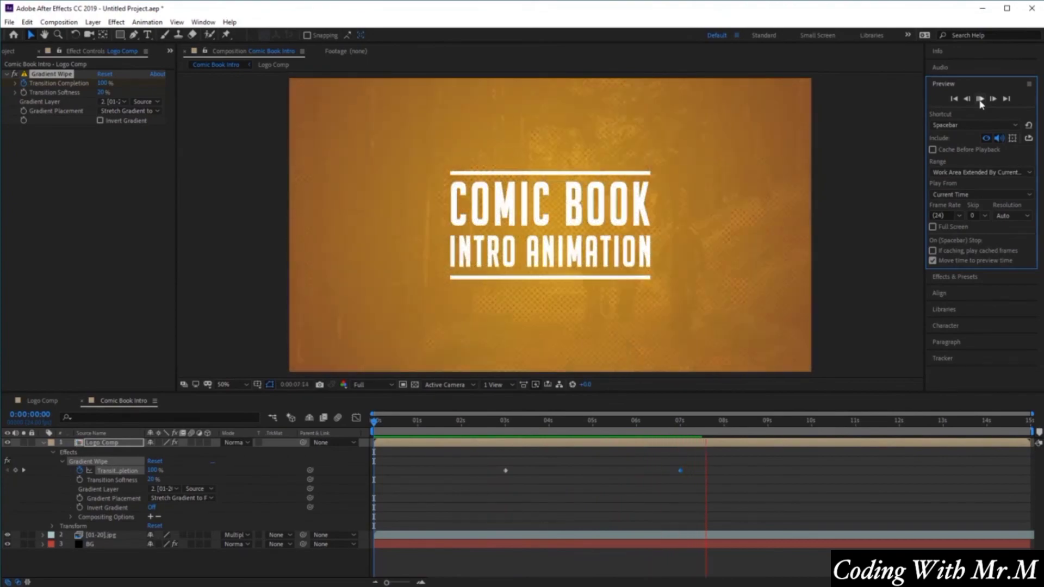
{"action": "left_click", "coordinate": [980, 100]}
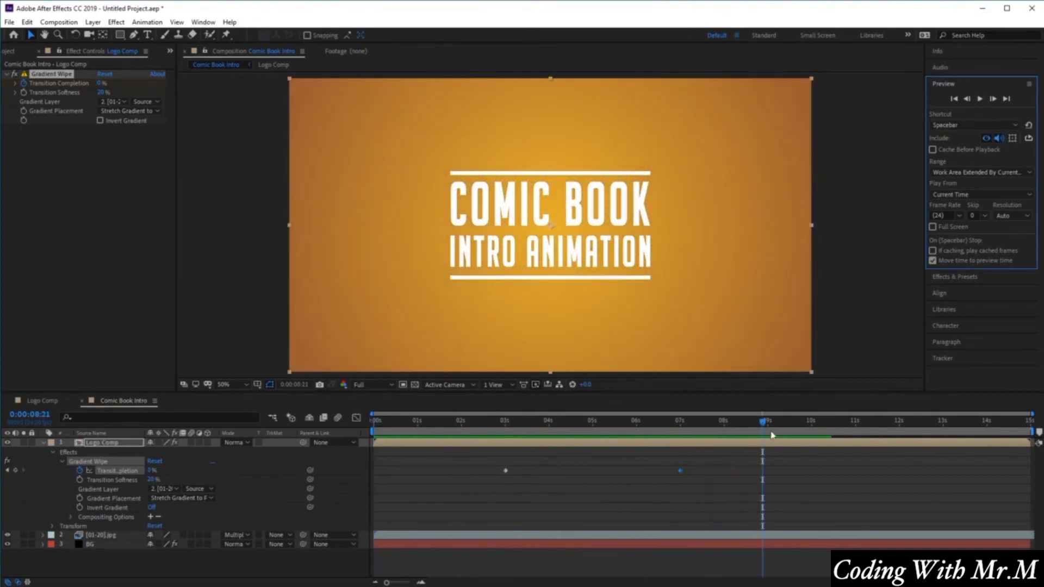
{"action": "left_click_drag", "start_coordinate": [765, 423], "coordinate": [380, 422]}
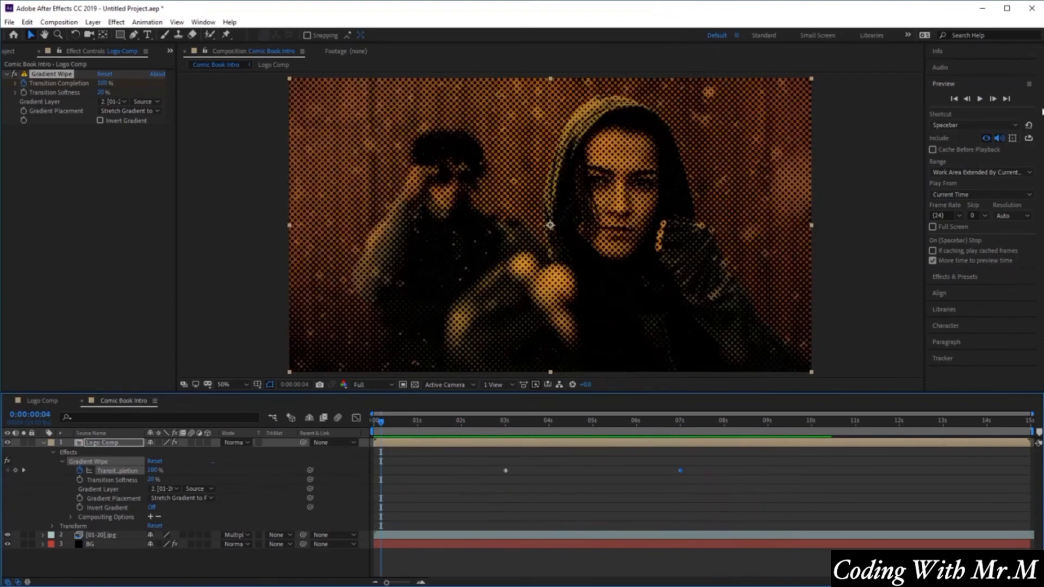
{"action": "left_click", "coordinate": [982, 102]}
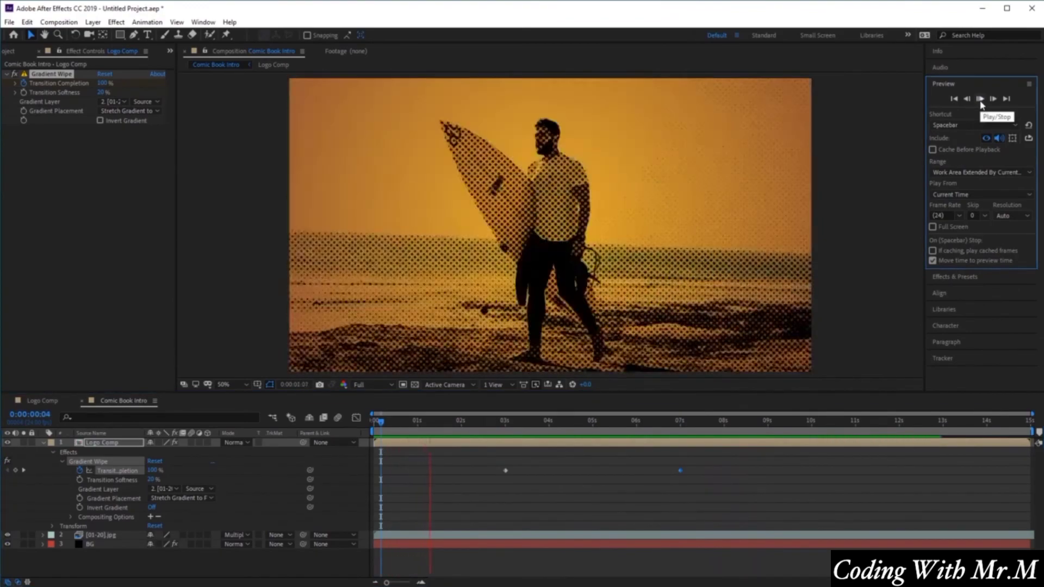